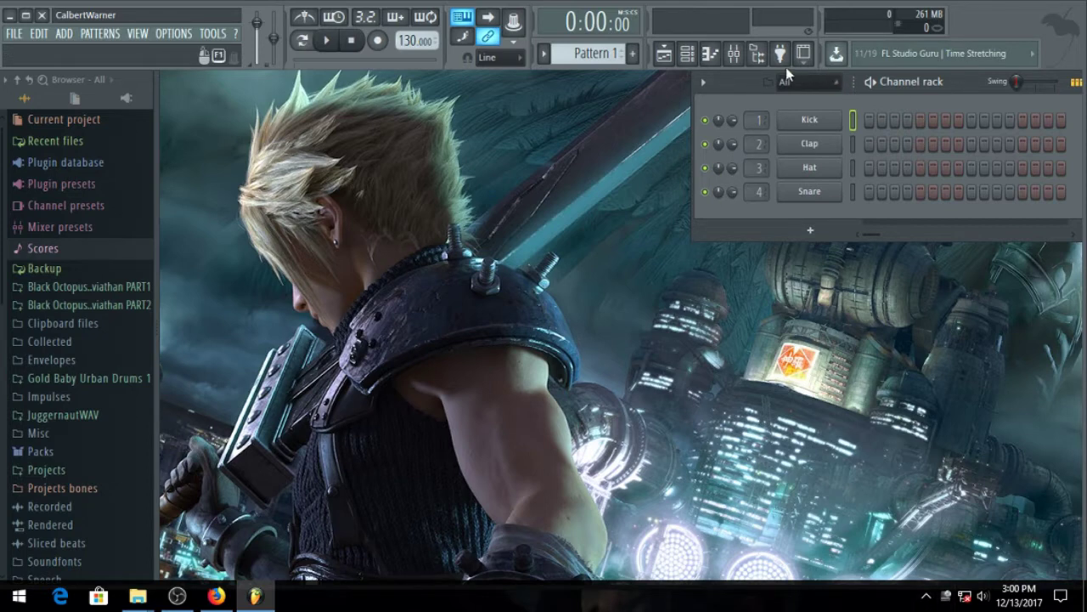
Clear the drum channels' mixer track assignments and open Leviathan's Drums - Kicks folder.
{"action": "left_click_drag", "start_coordinate": [767, 120], "coordinate": [763, 166]}
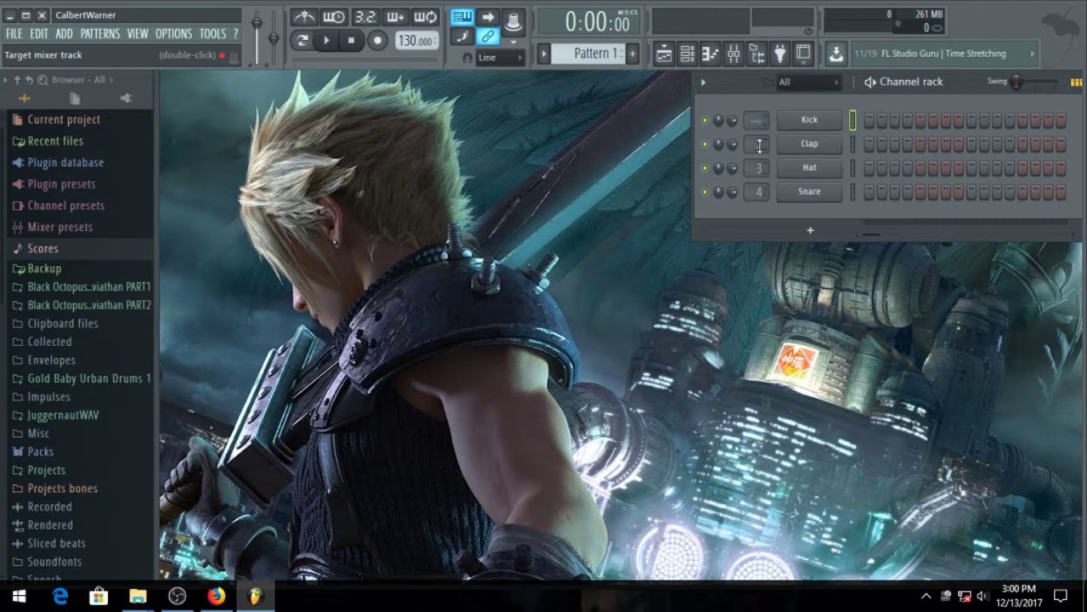
{"action": "scroll", "coordinate": [763, 166], "scroll_direction": "down", "scroll_amount": 1}
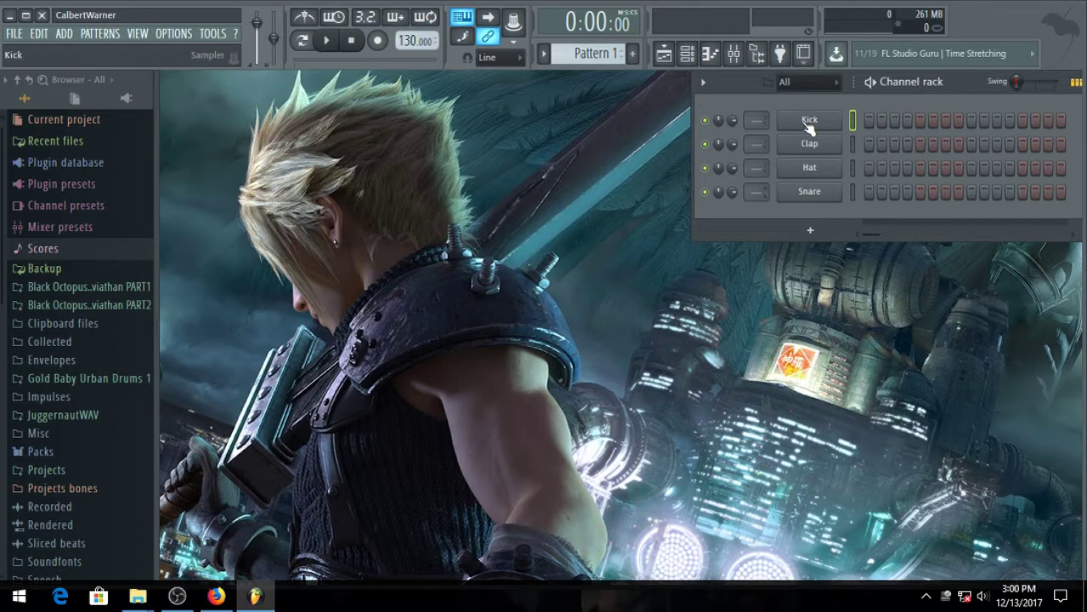
{"action": "left_click", "coordinate": [93, 287]}
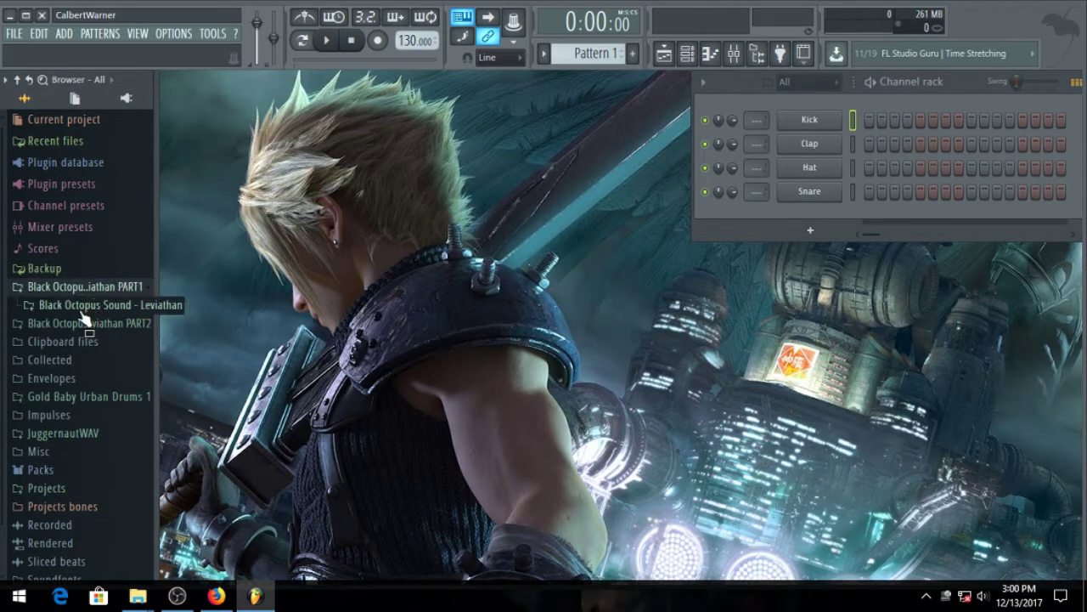
{"action": "left_click", "coordinate": [85, 305]}
{"action": "left_click", "coordinate": [103, 355]}
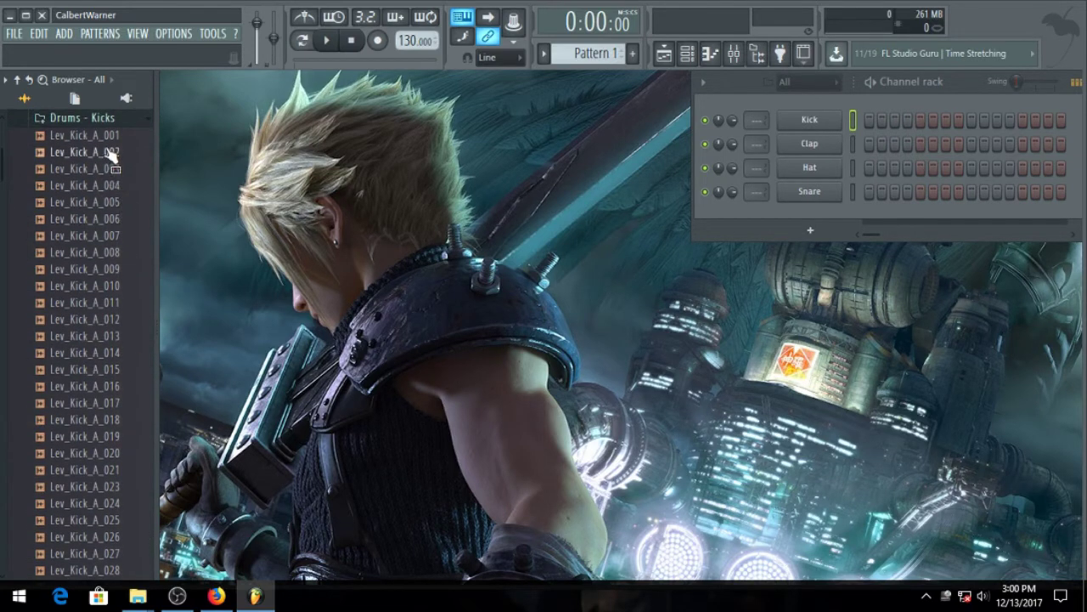
Audition the Leviathan kick samples through Lev_Kick_A_013.
{"action": "left_click", "coordinate": [109, 168]}
{"action": "left_click", "coordinate": [111, 186]}
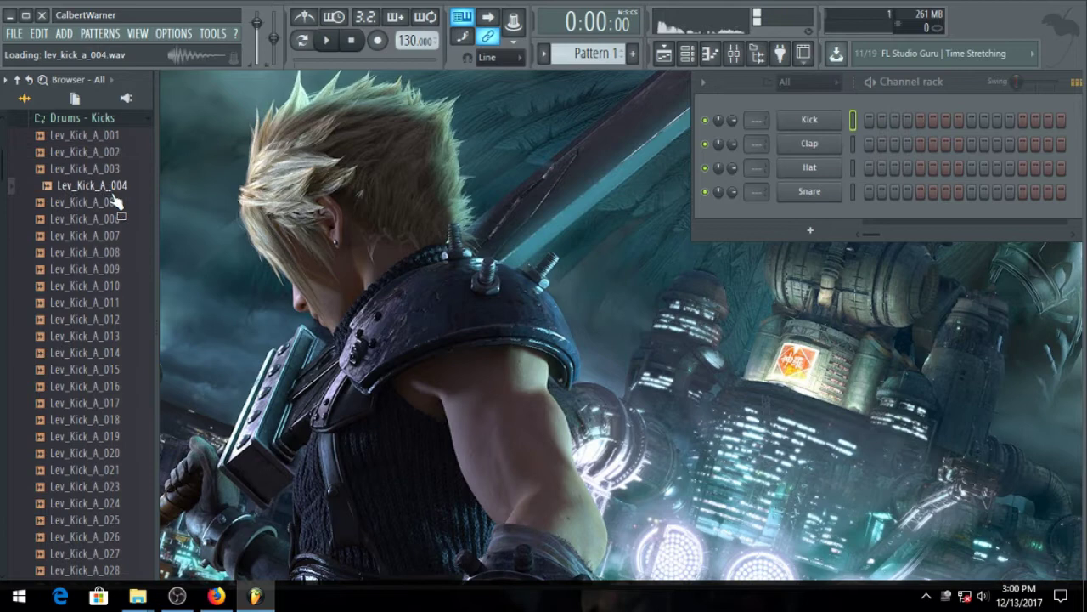
{"action": "left_click", "coordinate": [116, 201]}
{"action": "left_click", "coordinate": [117, 218]}
{"action": "left_click", "coordinate": [119, 235]}
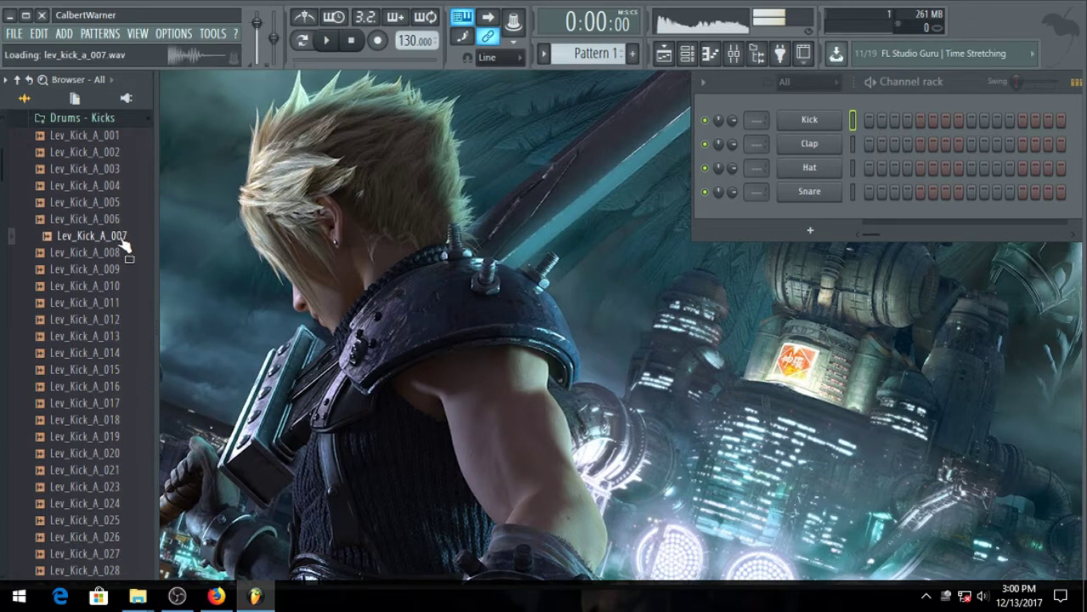
{"action": "left_click", "coordinate": [121, 252]}
{"action": "left_click", "coordinate": [121, 269]}
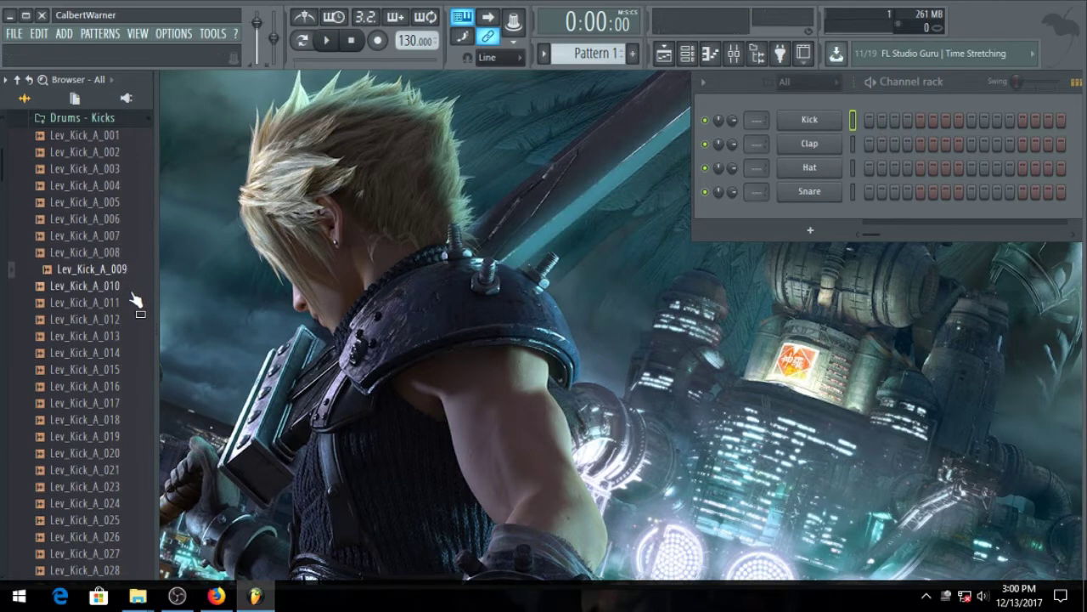
{"action": "left_click", "coordinate": [122, 285]}
{"action": "left_click", "coordinate": [121, 303]}
{"action": "left_click", "coordinate": [121, 319]}
{"action": "left_click", "coordinate": [122, 336]}
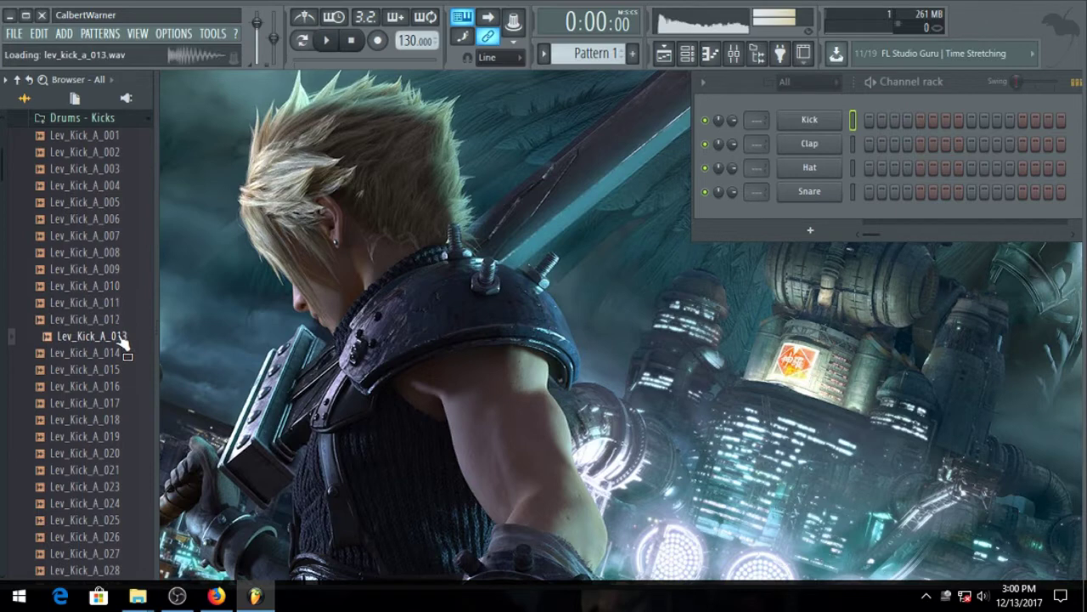
Load Lev_Kick_A_013 into the Kick channel and rename it 'Punchy Kick'.
{"action": "left_click_drag", "start_coordinate": [102, 342], "coordinate": [822, 122]}
{"action": "right_click", "coordinate": [817, 121]}
{"action": "left_click", "coordinate": [858, 141]}
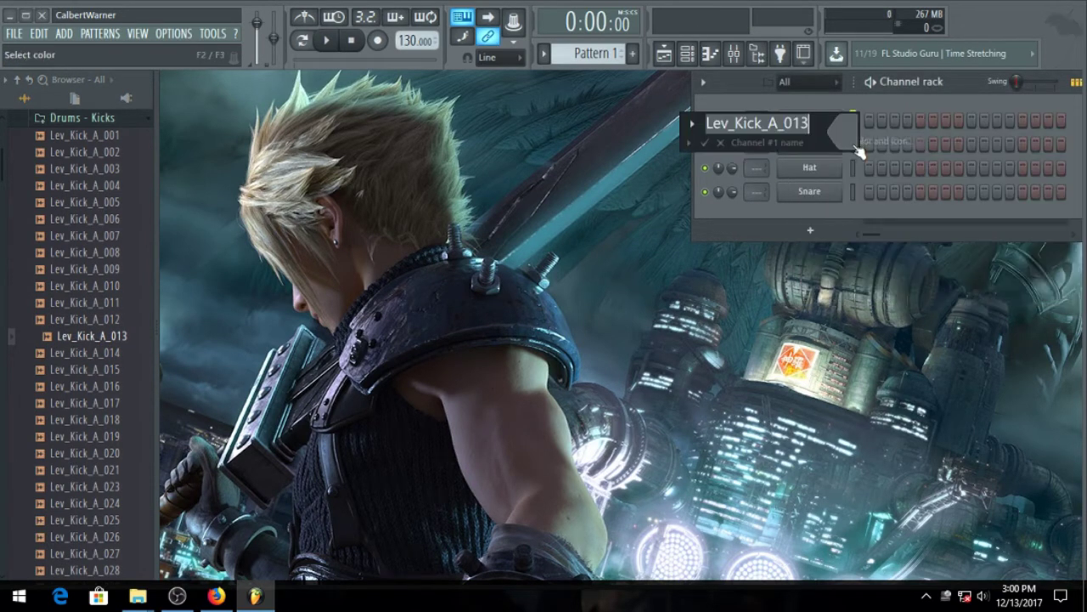
{"action": "type", "text": "Punchy Kick"}
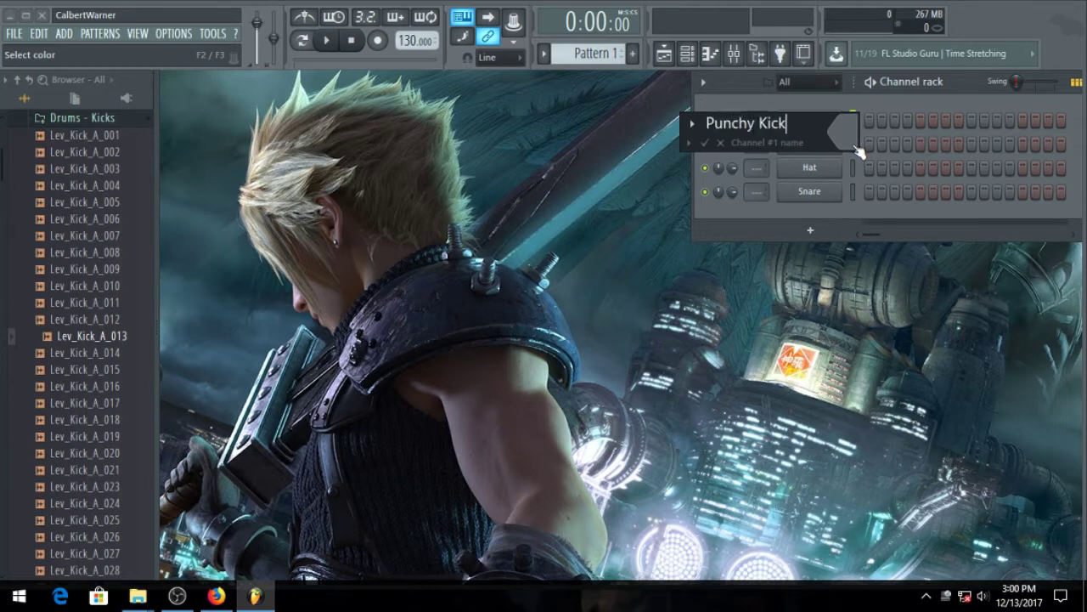
{"action": "key", "text": "Return"}
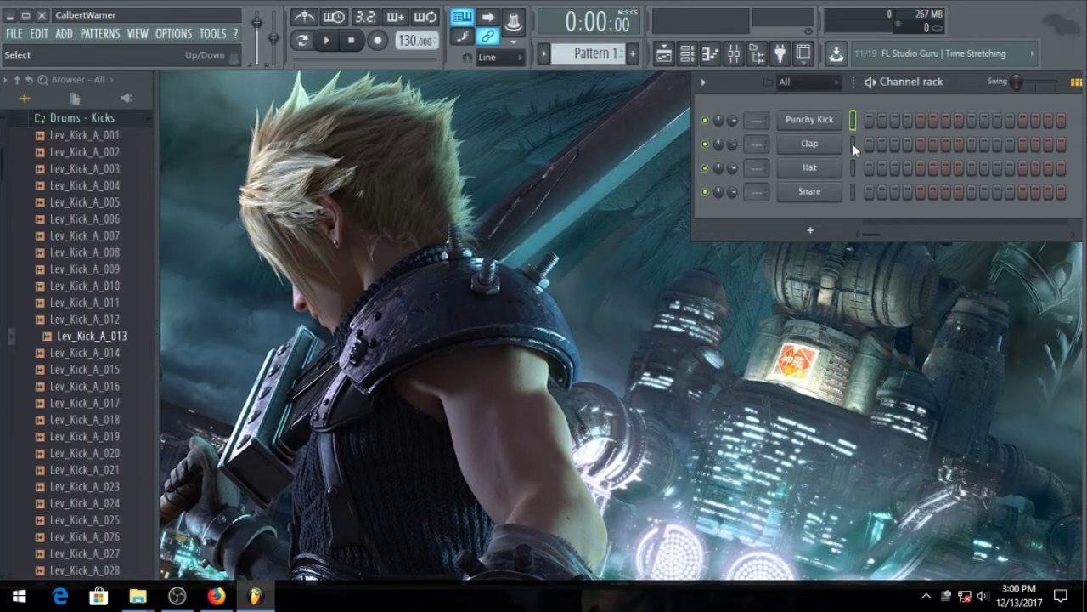
Open Drums - Hihat > Closed and audition Lev_Chh_001 through Lev_Chh_003.
{"action": "left_click", "coordinate": [65, 120]}
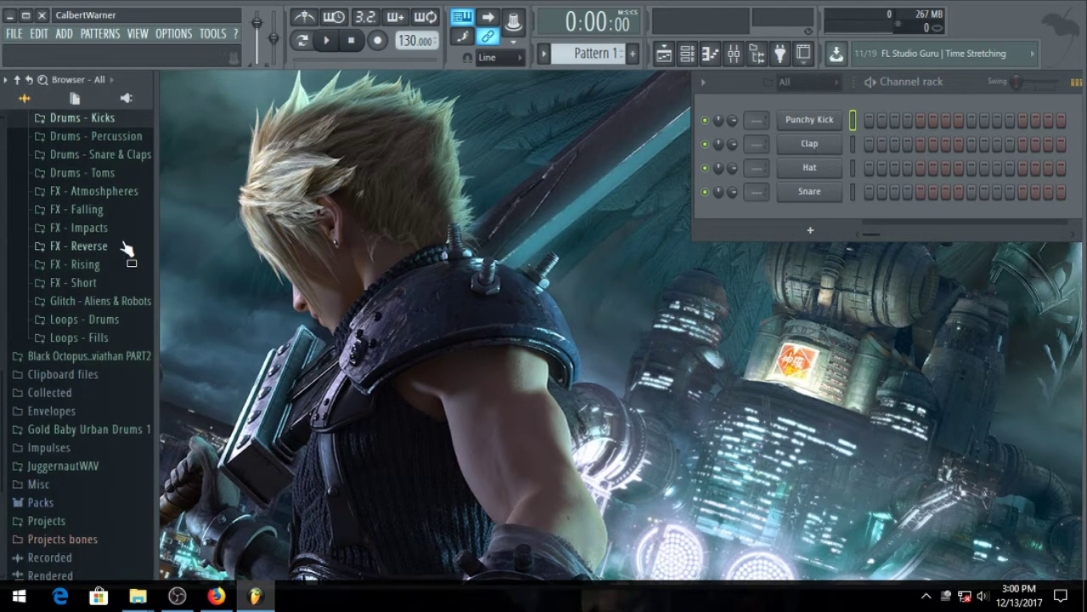
{"action": "scroll", "coordinate": [127, 246], "scroll_direction": "up", "scroll_amount": 3}
{"action": "left_click", "coordinate": [97, 201]}
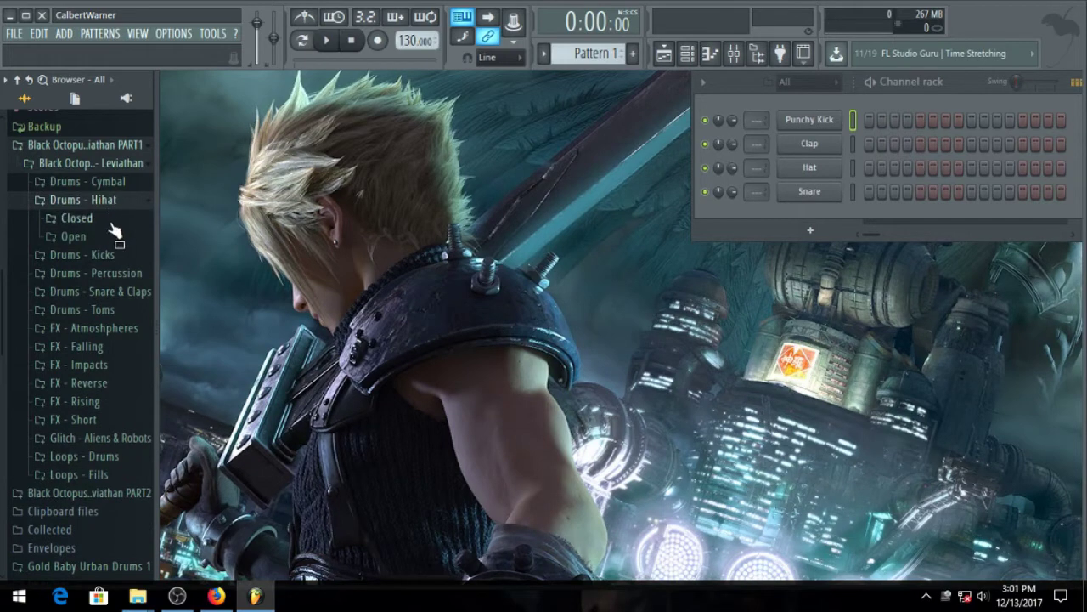
{"action": "left_click", "coordinate": [84, 224]}
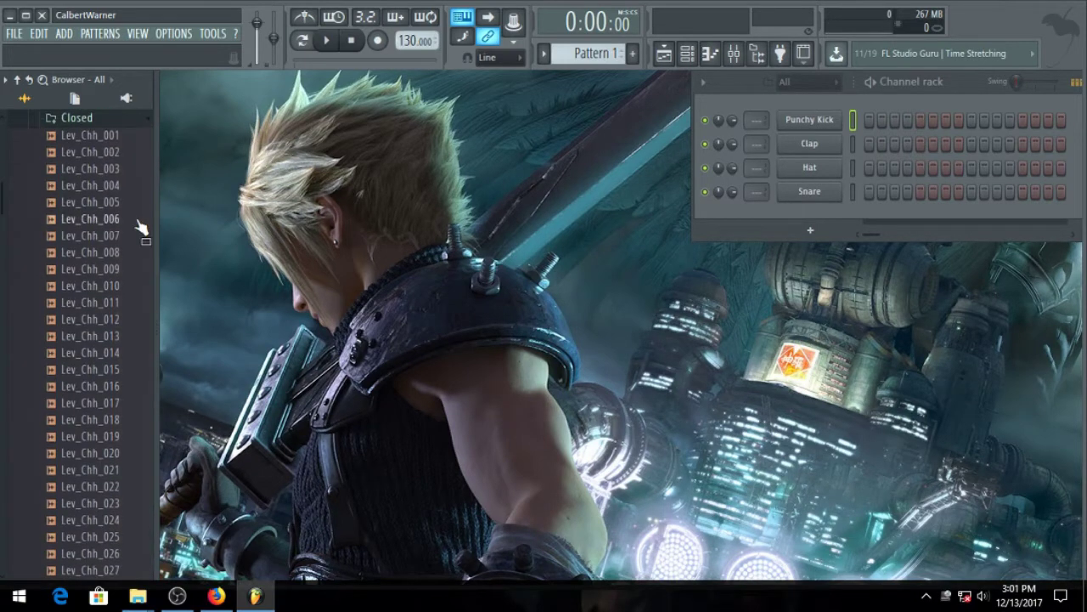
{"action": "left_click", "coordinate": [112, 139]}
{"action": "left_click", "coordinate": [119, 152]}
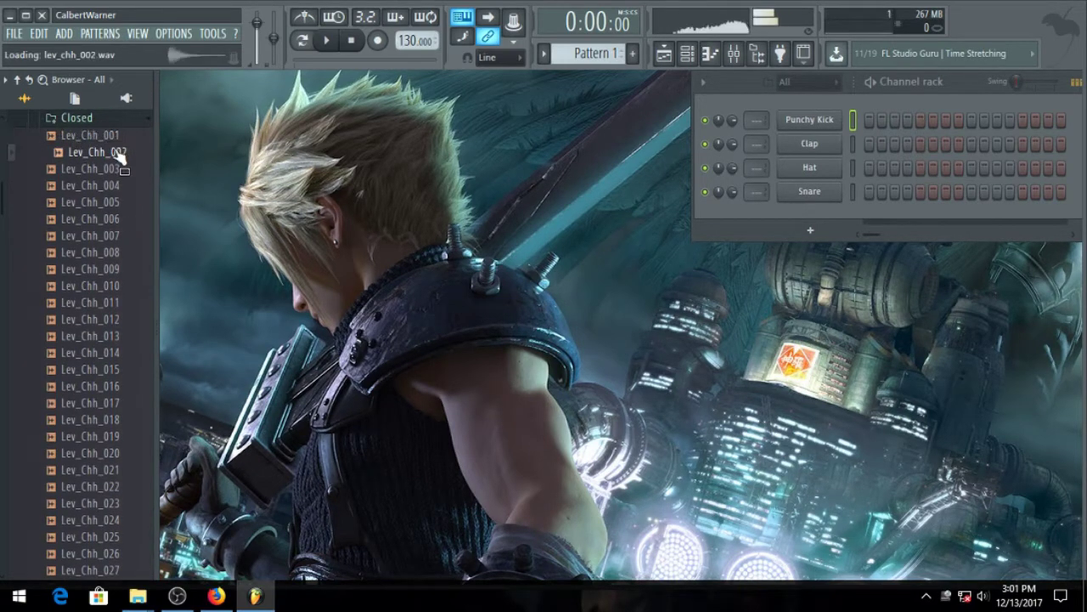
{"action": "left_click", "coordinate": [117, 168]}
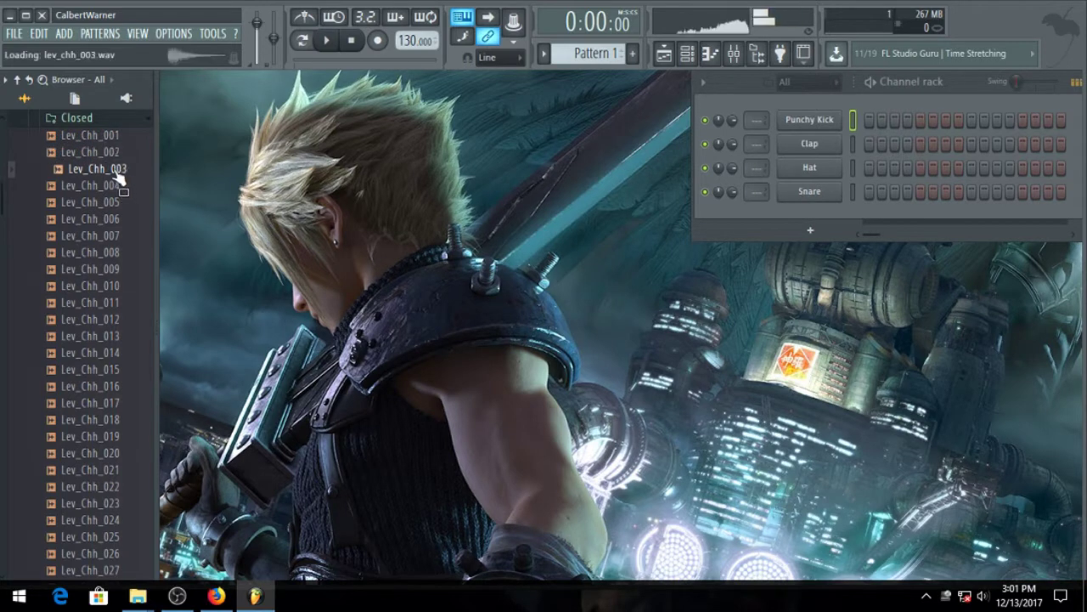
Load Lev_Chh_003 into the Clap channel and rename it 'Closed Hi Hat'.
{"action": "left_click_drag", "start_coordinate": [86, 174], "coordinate": [810, 149]}
{"action": "right_click", "coordinate": [809, 148]}
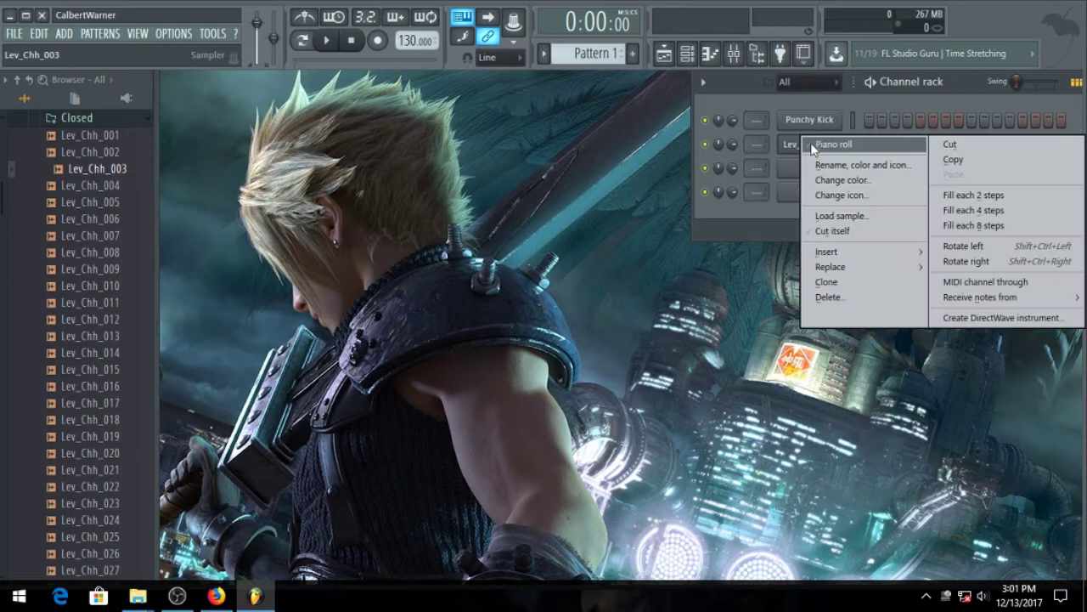
{"action": "left_click", "coordinate": [882, 164]}
{"action": "type", "text": "Cl"}
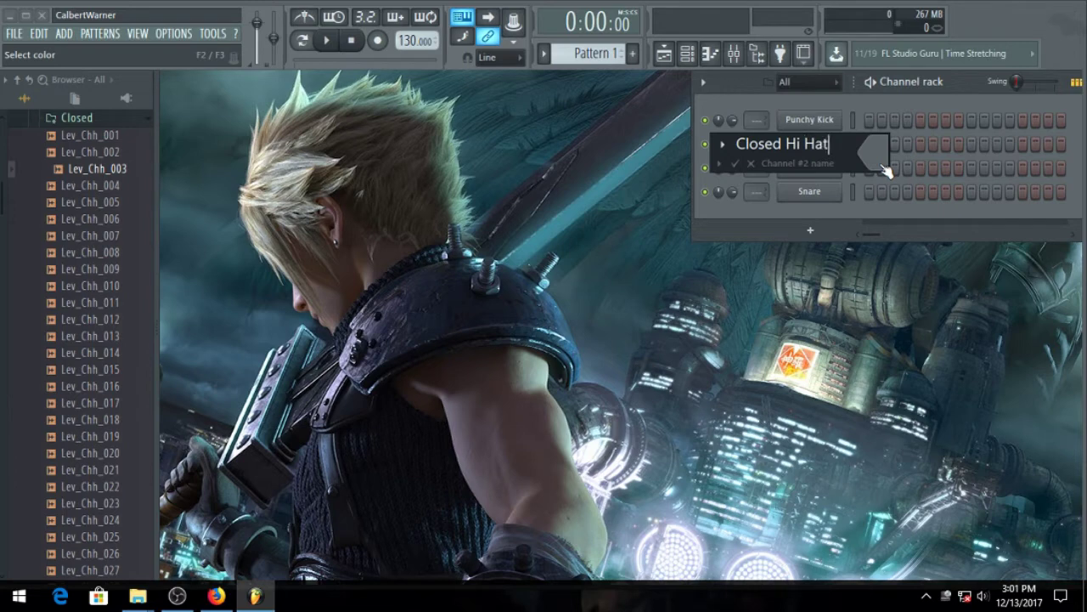
{"action": "type", "text": "osed Hi Hat"}
{"action": "key", "text": "Return"}
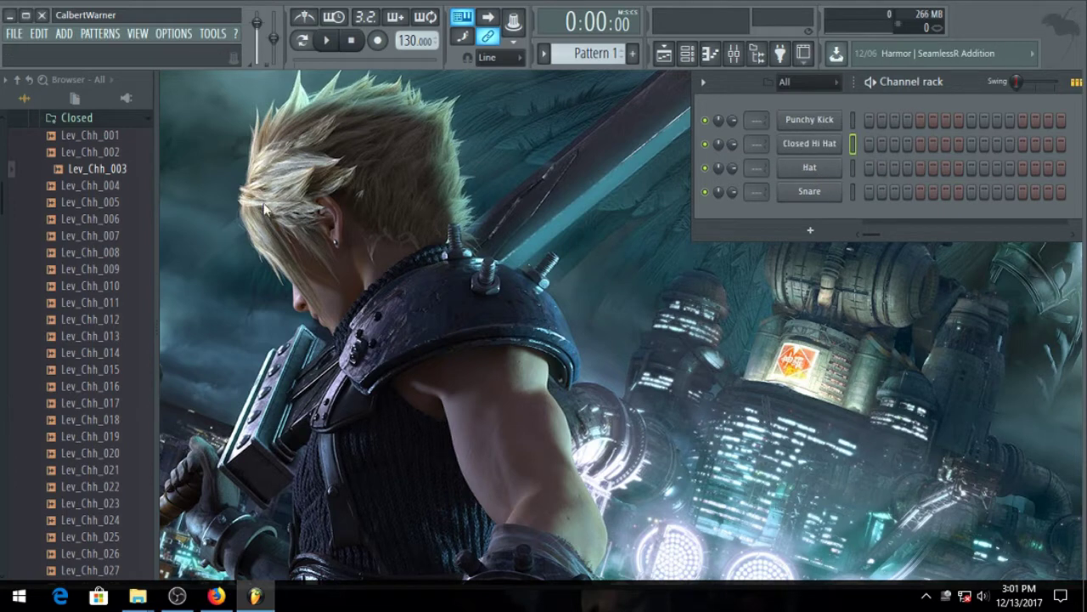
Open the Open hi-hat folder and audition Lev_Ohh samples up to Lev_Ohh_023.
{"action": "left_click", "coordinate": [109, 124]}
{"action": "left_click", "coordinate": [105, 135]}
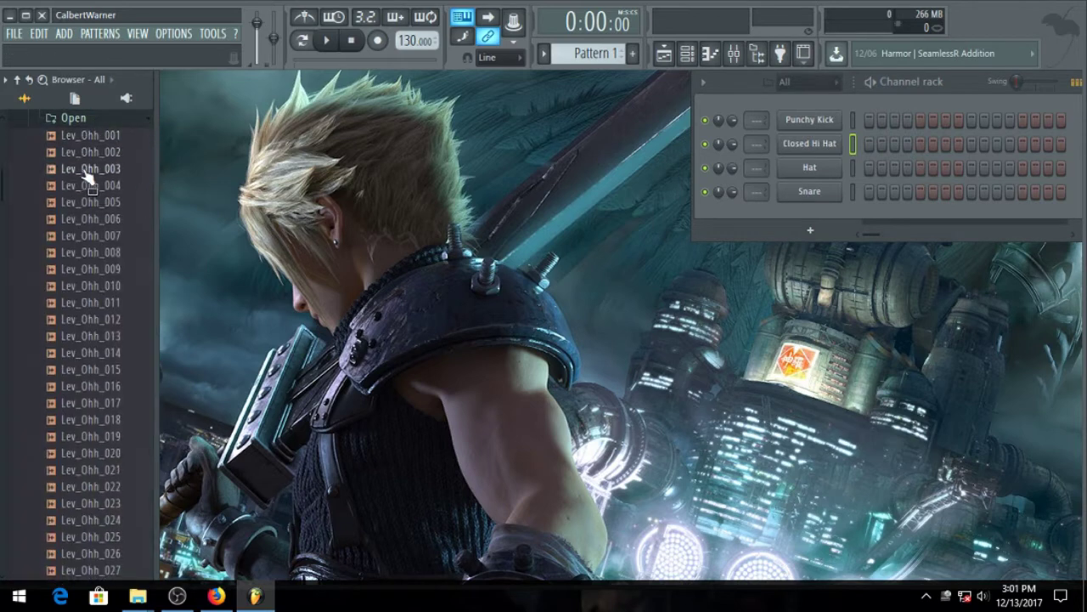
{"action": "left_click", "coordinate": [88, 170]}
{"action": "left_click", "coordinate": [91, 202]}
{"action": "left_click", "coordinate": [95, 218]}
{"action": "left_click", "coordinate": [98, 237]}
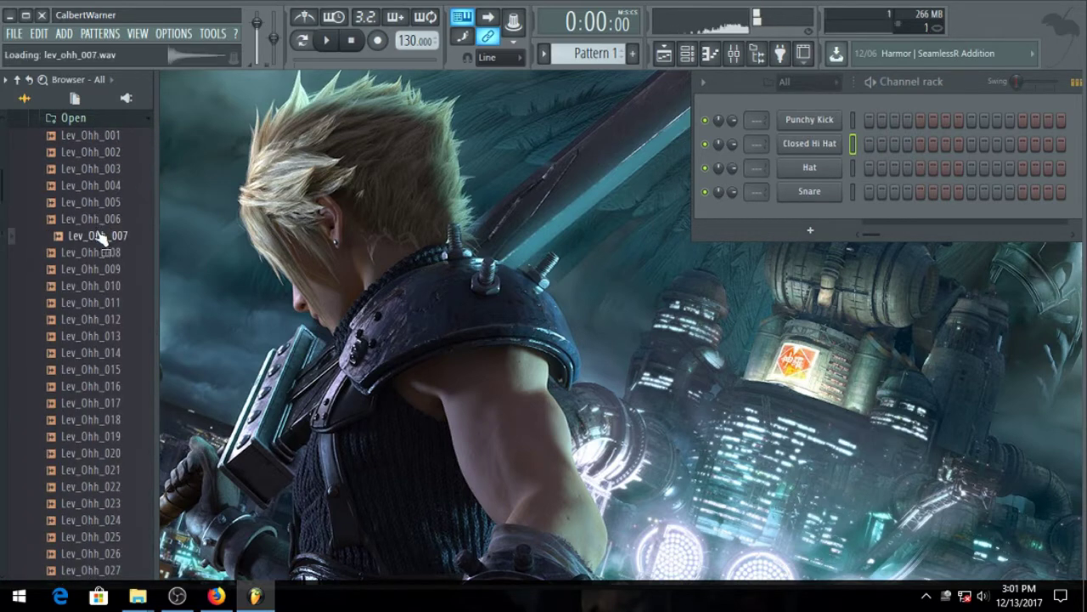
{"action": "left_click", "coordinate": [103, 253]}
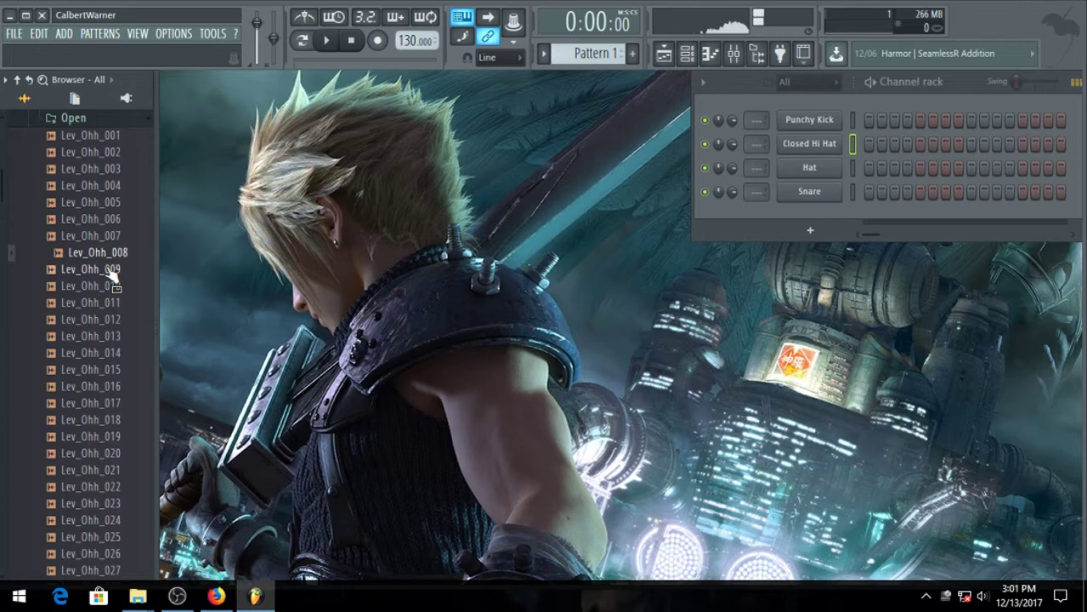
{"action": "left_click", "coordinate": [112, 270]}
{"action": "left_click", "coordinate": [114, 305]}
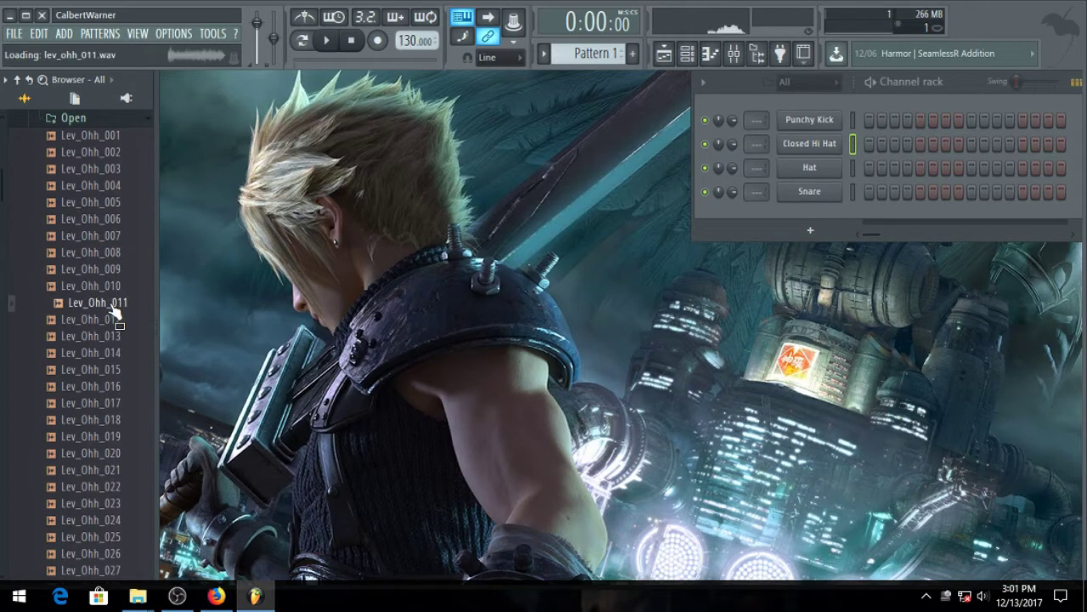
{"action": "left_click", "coordinate": [114, 320]}
{"action": "left_click", "coordinate": [116, 337]}
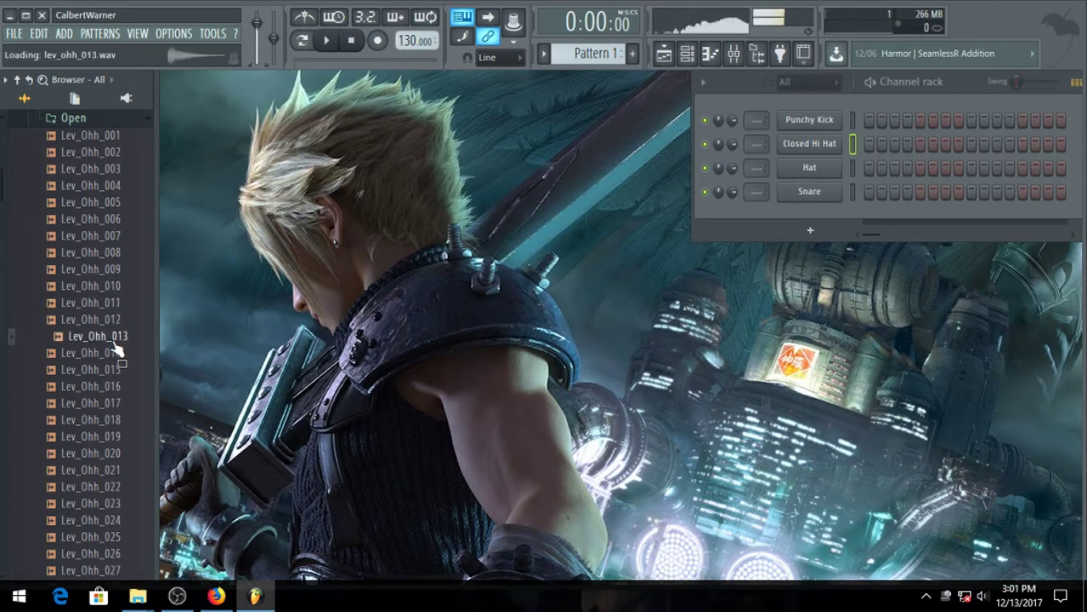
{"action": "left_click", "coordinate": [115, 351]}
{"action": "left_click", "coordinate": [116, 387]}
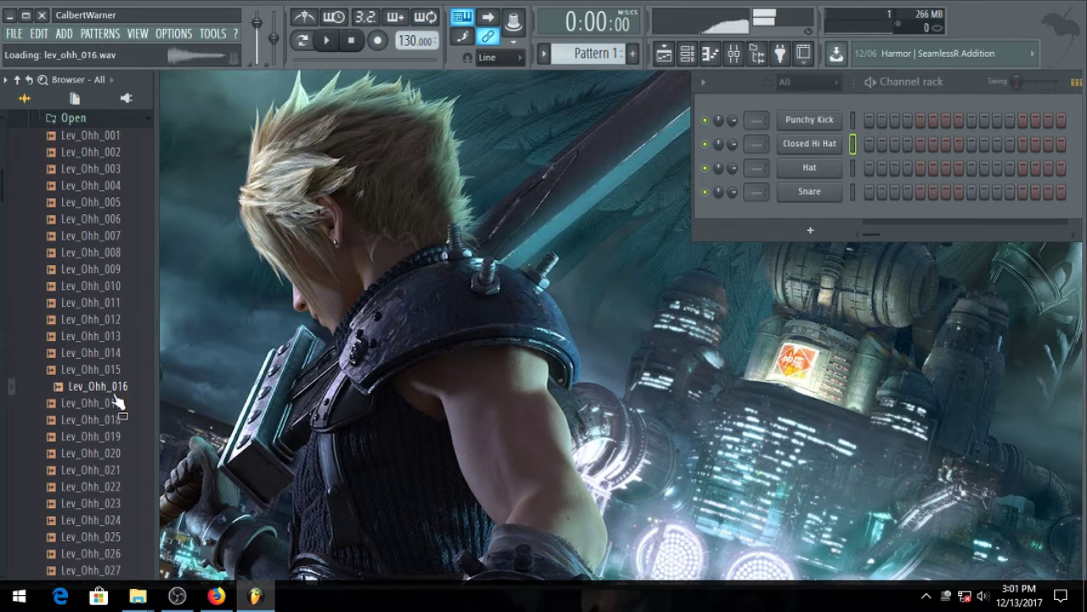
{"action": "left_click", "coordinate": [117, 403]}
{"action": "left_click", "coordinate": [118, 420]}
{"action": "left_click", "coordinate": [118, 437]}
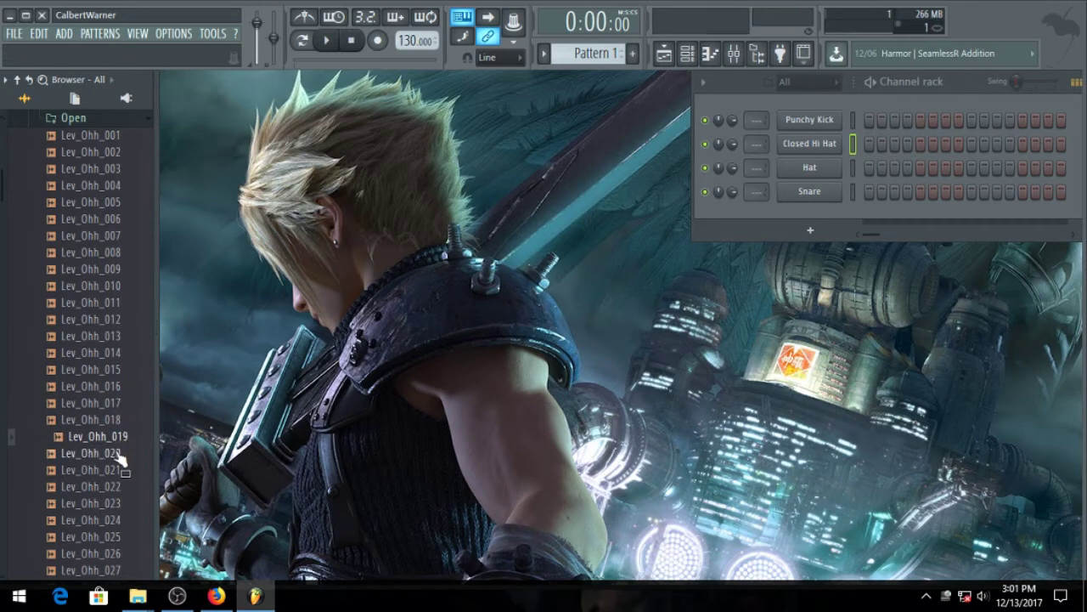
{"action": "left_click", "coordinate": [119, 456]}
{"action": "left_click", "coordinate": [118, 474]}
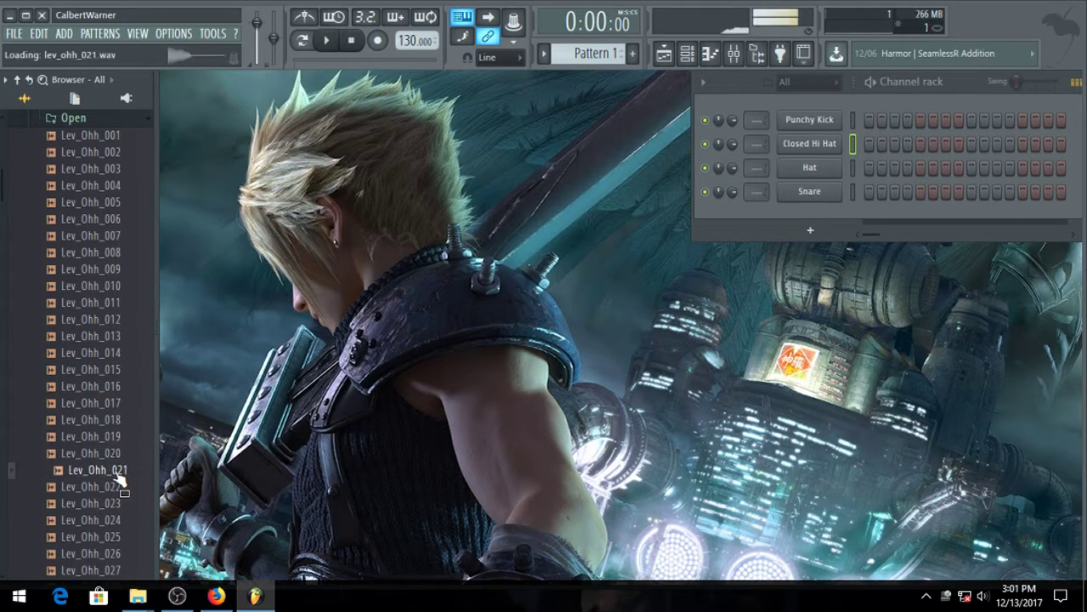
{"action": "left_click", "coordinate": [120, 487]}
{"action": "left_click", "coordinate": [125, 503]}
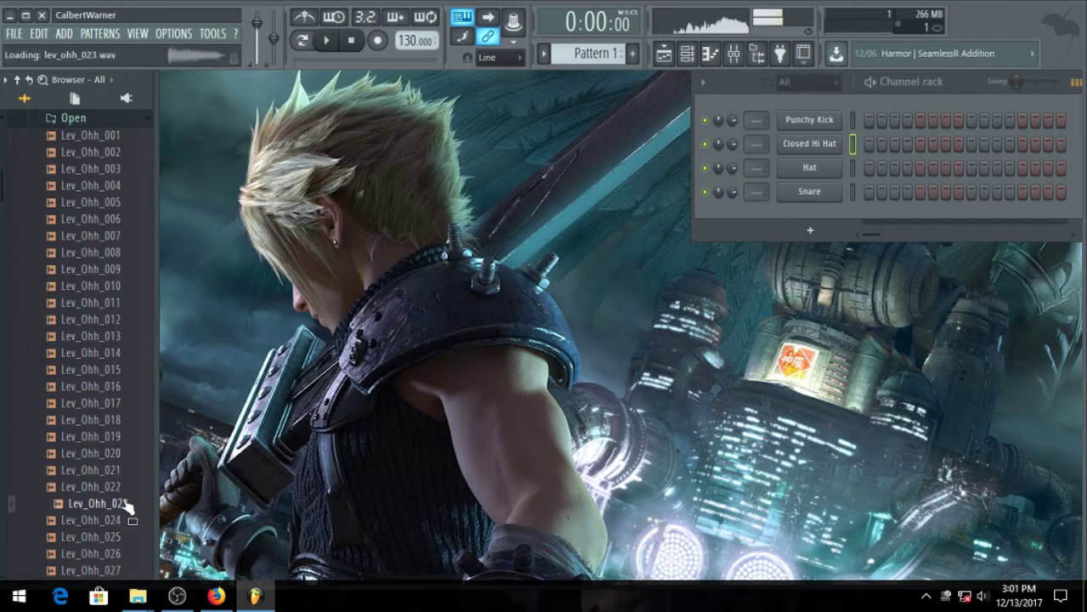
Load Lev_Ohh_023 onto the Hat channel and rename it 'Open Hi Hat'.
{"action": "left_click_drag", "start_coordinate": [112, 510], "coordinate": [803, 168]}
{"action": "right_click", "coordinate": [803, 169]}
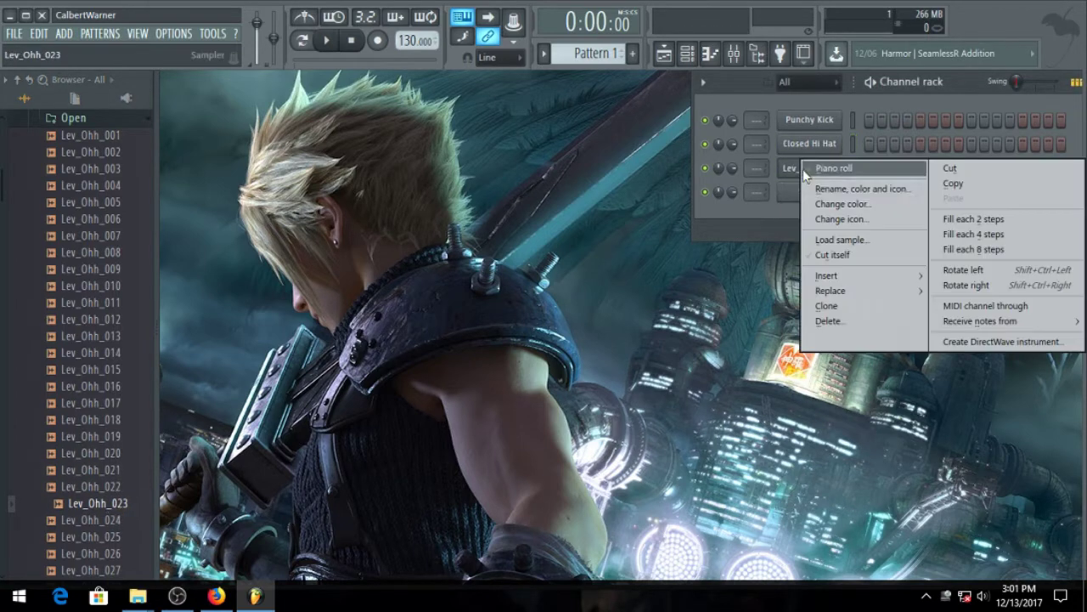
{"action": "left_click", "coordinate": [865, 189]}
{"action": "type", "text": "Open"}
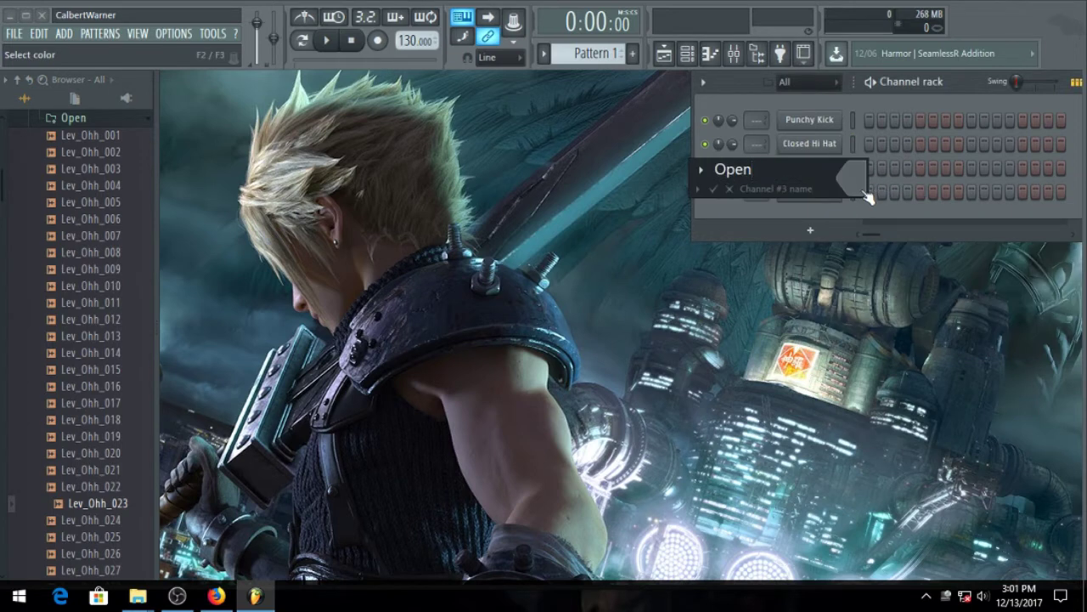
{"action": "type", "text": " Hi Hat"}
{"action": "key", "text": "Return"}
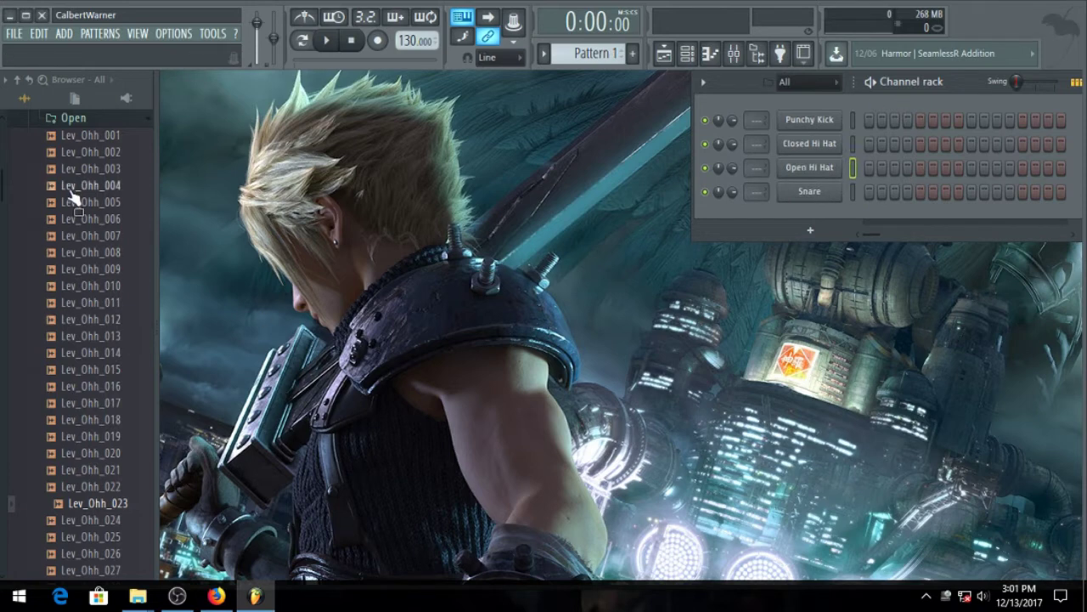
Open Drums - Snare & Claps > Claps and preview clap samples through Lev_Clap_008.
{"action": "left_click", "coordinate": [73, 117]}
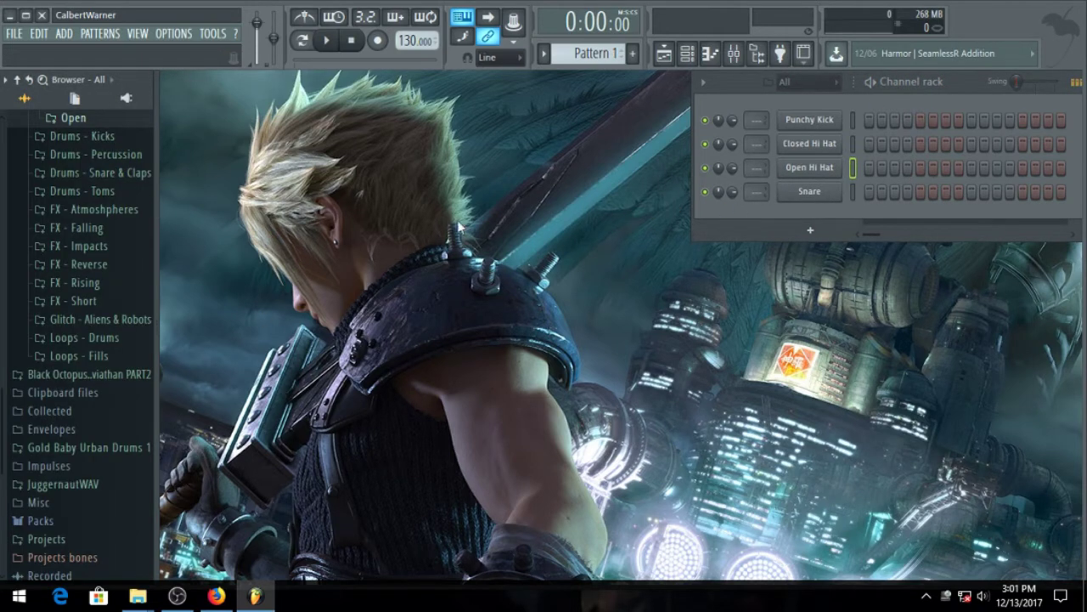
{"action": "scroll", "coordinate": [136, 268], "scroll_direction": "up", "scroll_amount": 3}
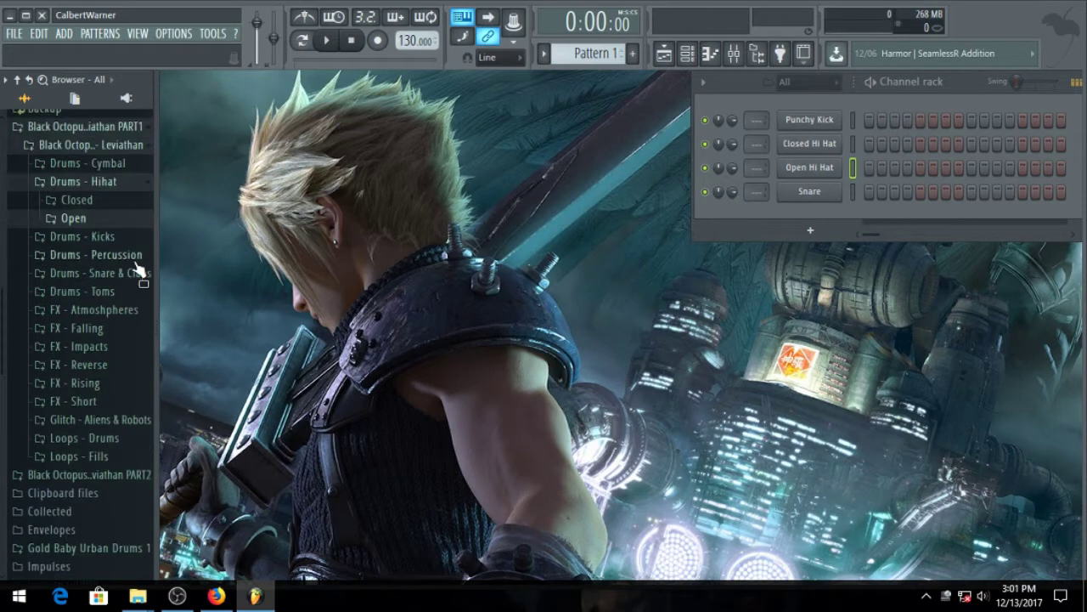
{"action": "left_click", "coordinate": [118, 272]}
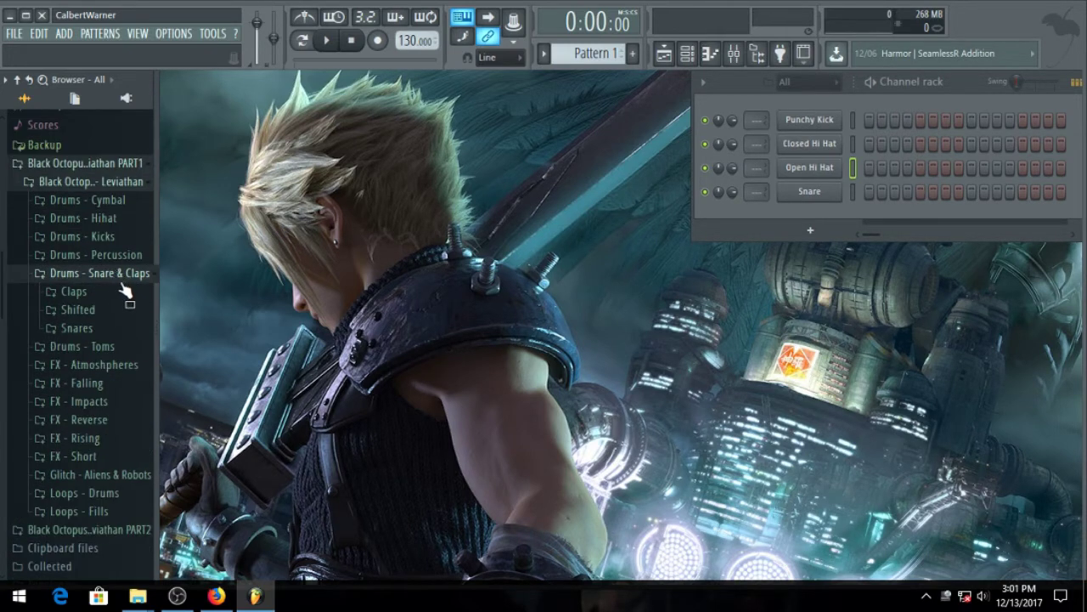
{"action": "left_click", "coordinate": [121, 291]}
{"action": "left_click", "coordinate": [98, 187]}
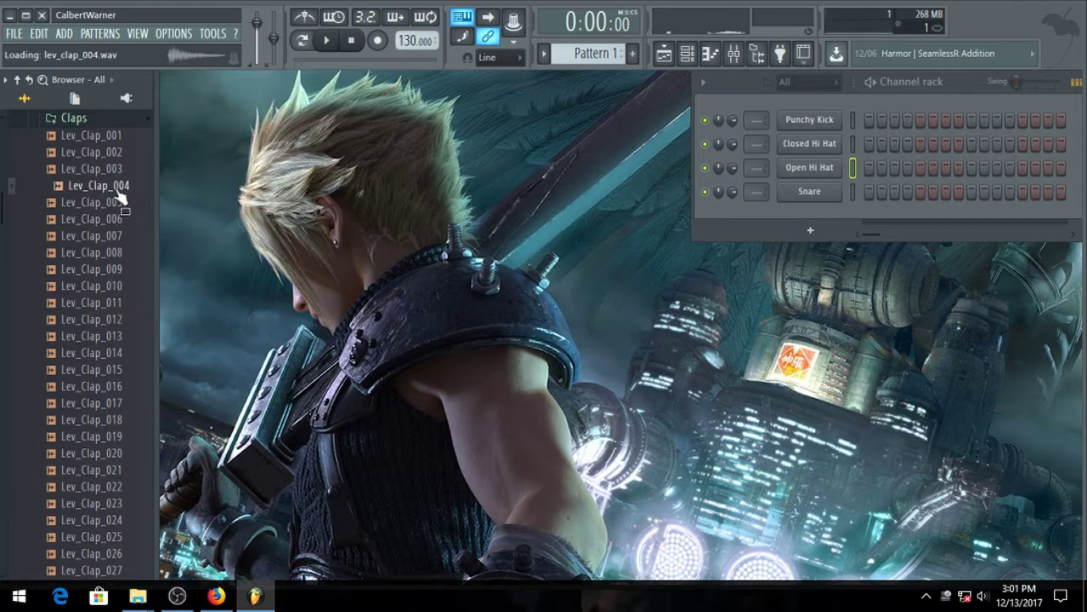
{"action": "left_click", "coordinate": [112, 168]}
{"action": "left_click", "coordinate": [109, 153]}
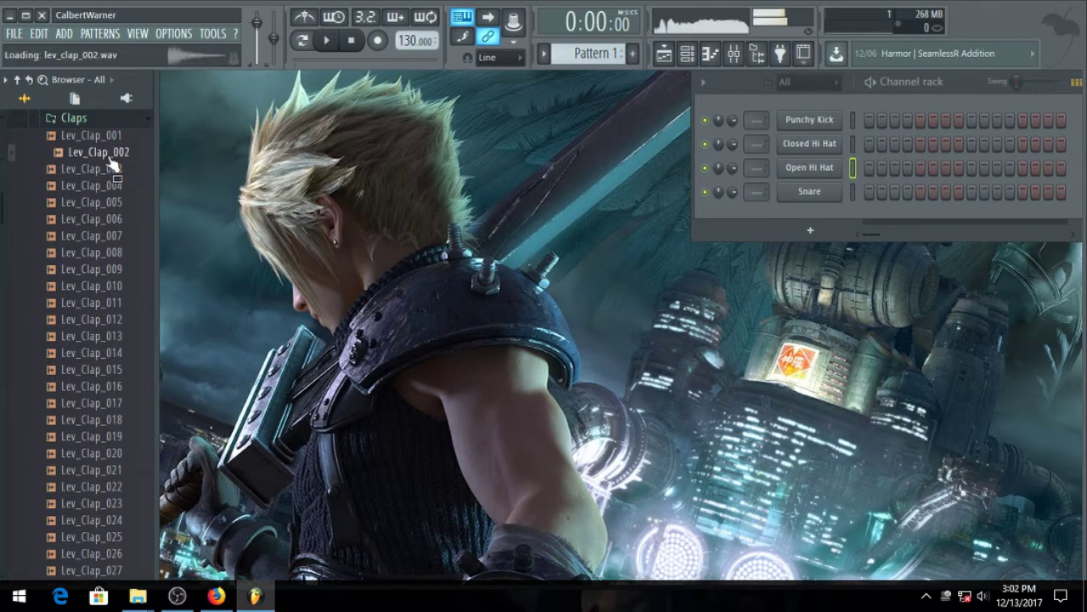
{"action": "left_click", "coordinate": [125, 254]}
Load Lev_Clap_008 onto the Snare channel and rename it 'Clap'.
{"action": "left_click_drag", "start_coordinate": [127, 265], "coordinate": [813, 196]}
{"action": "right_click", "coordinate": [814, 196]}
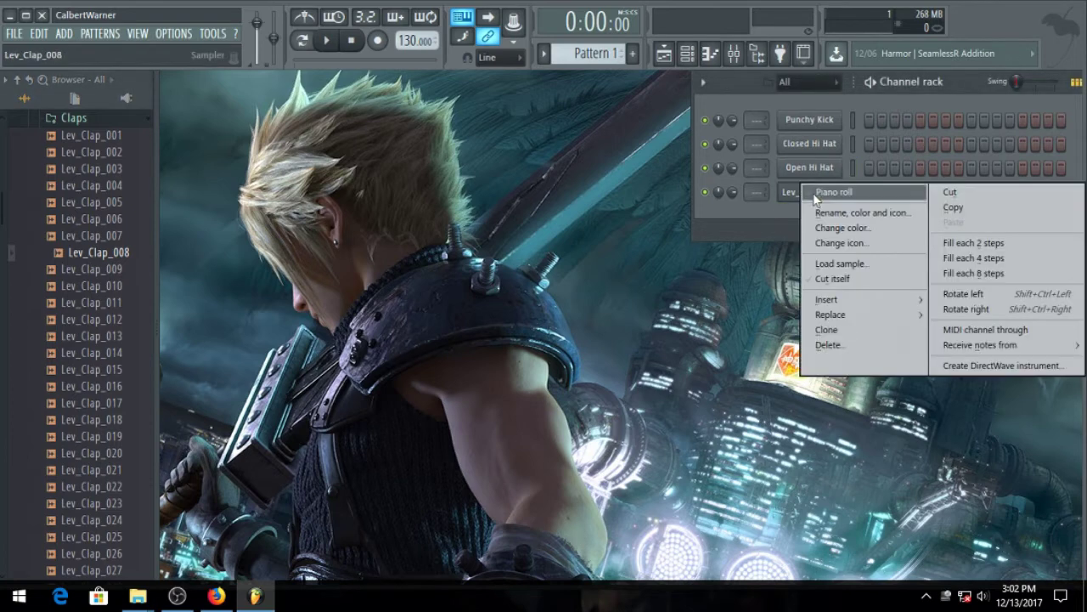
{"action": "left_click", "coordinate": [860, 214]}
{"action": "type", "text": "Clap"}
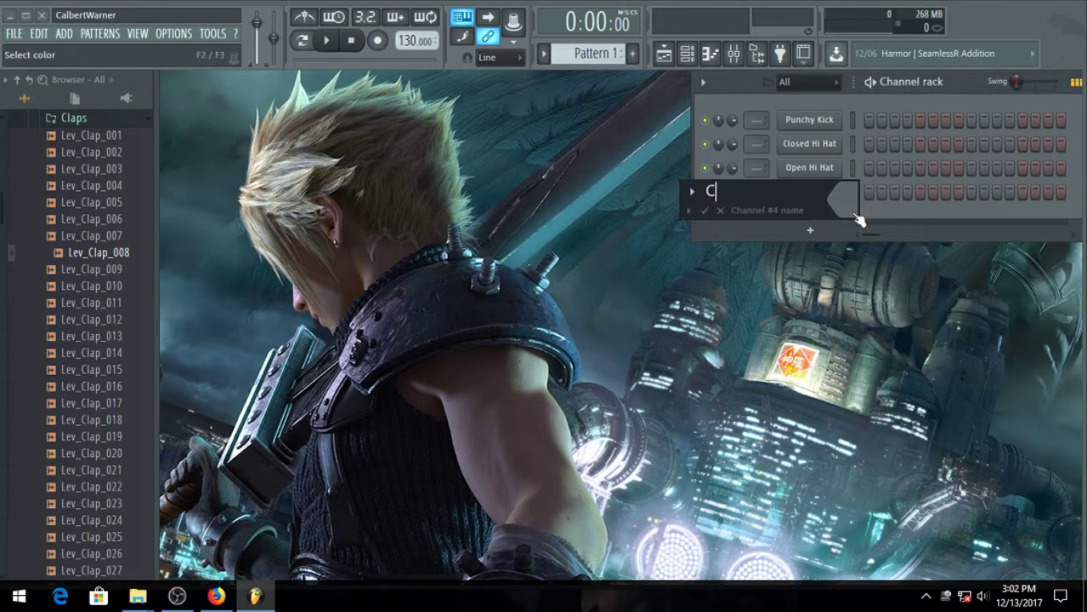
{"action": "key", "text": "Return"}
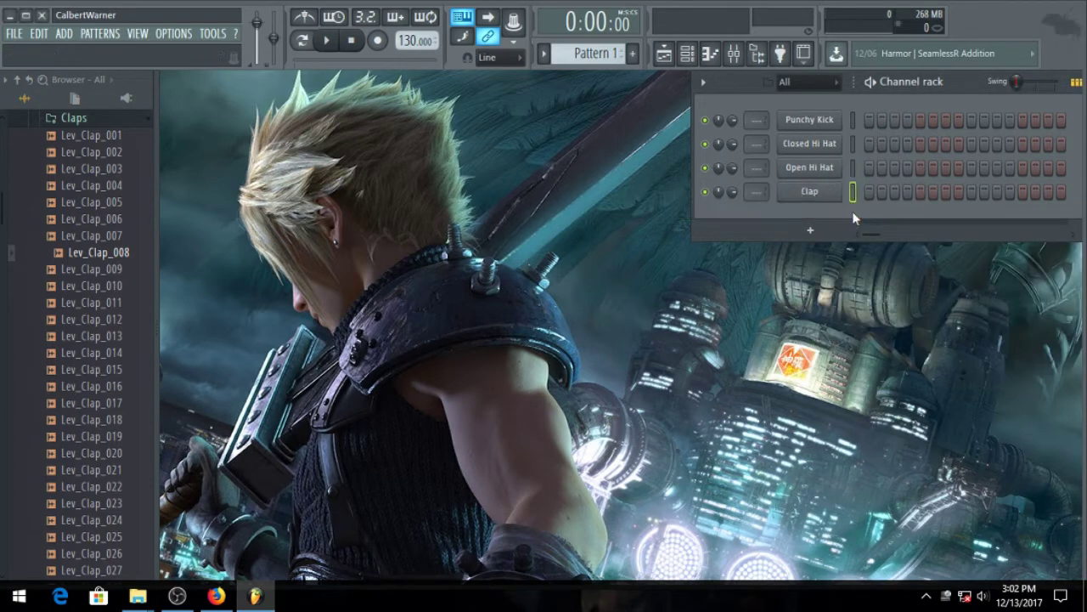
Open the Snares folder and preview snare samples up to Lev_Snare_017.
{"action": "left_click", "coordinate": [75, 118]}
{"action": "left_click", "coordinate": [78, 153]}
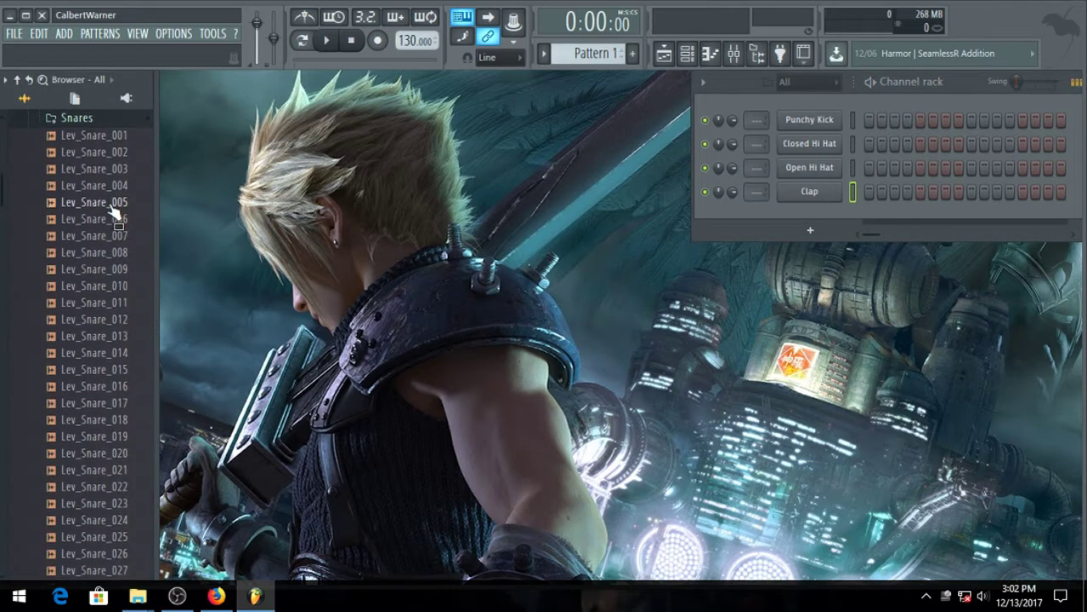
{"action": "left_click", "coordinate": [109, 203]}
{"action": "left_click", "coordinate": [119, 238]}
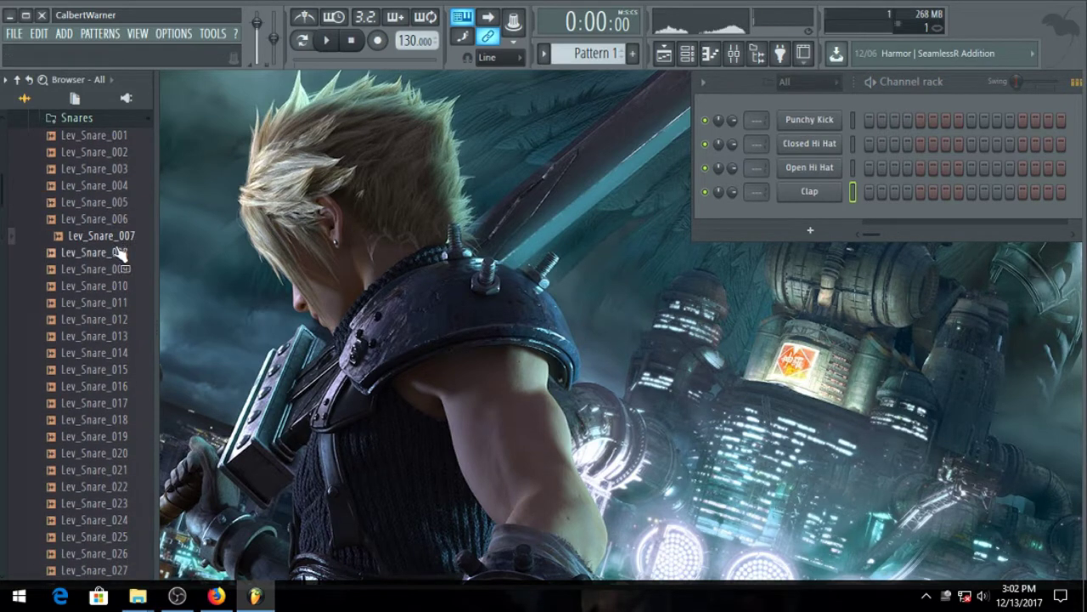
{"action": "left_click", "coordinate": [118, 252]}
{"action": "left_click", "coordinate": [125, 270]}
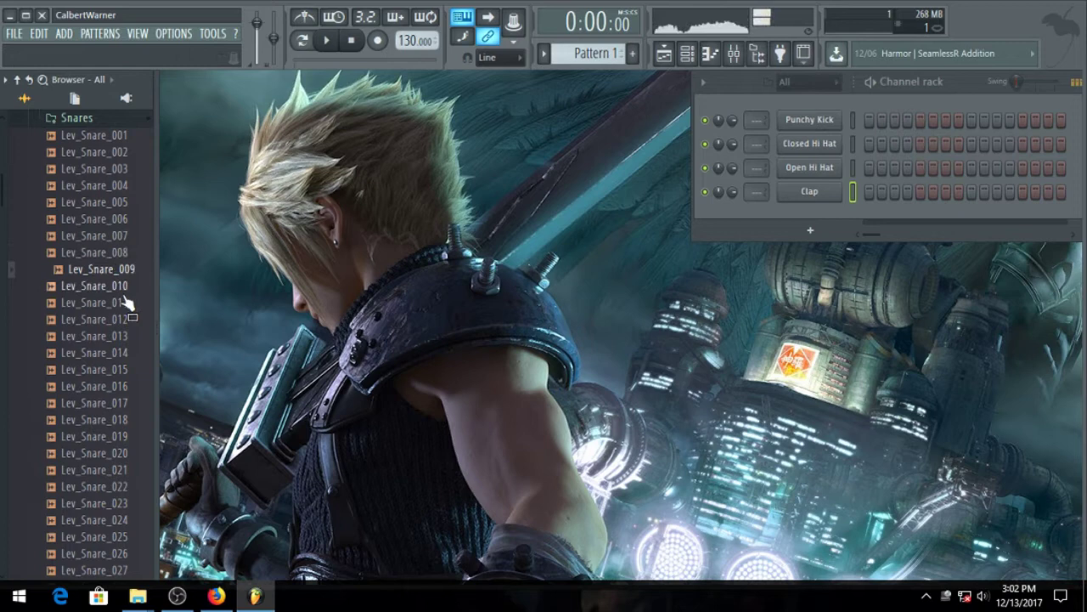
{"action": "left_click", "coordinate": [124, 286]}
{"action": "left_click", "coordinate": [118, 303]}
{"action": "left_click", "coordinate": [115, 324]}
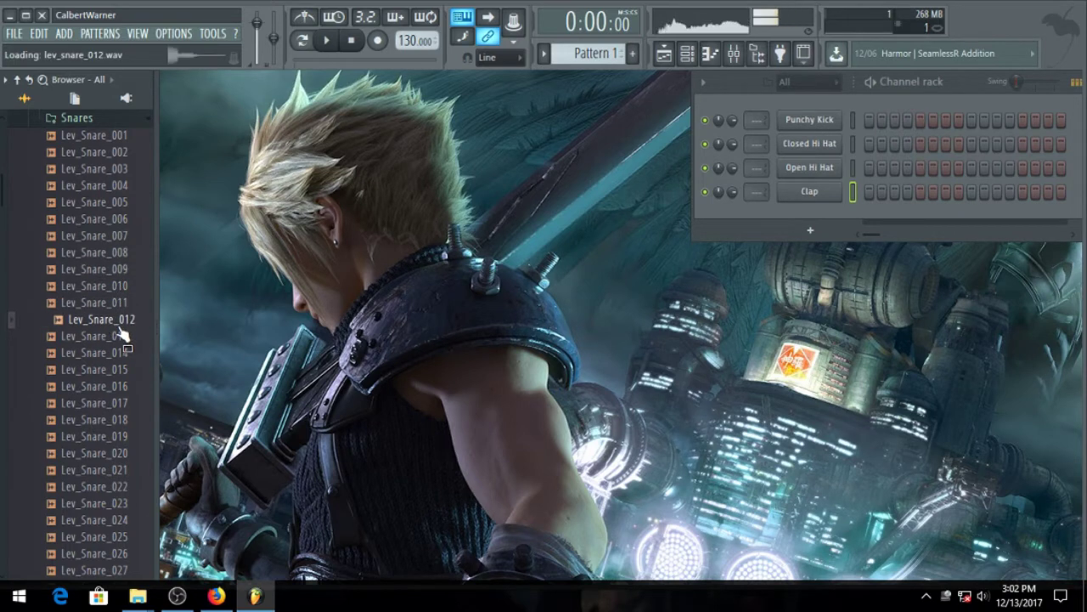
{"action": "left_click", "coordinate": [118, 352]}
{"action": "left_click", "coordinate": [123, 372]}
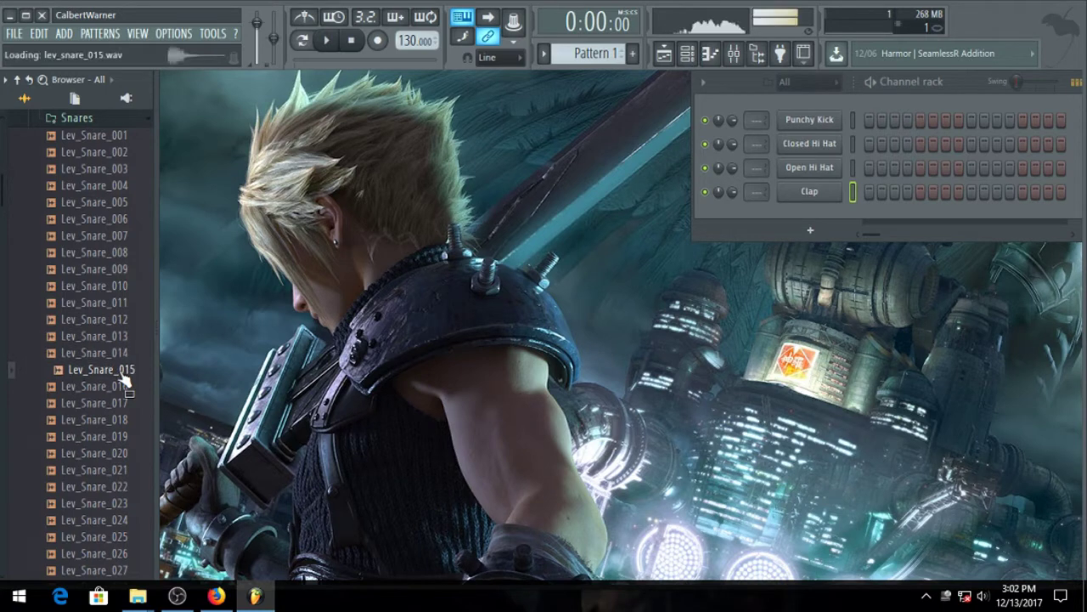
{"action": "left_click", "coordinate": [124, 387]}
{"action": "left_click", "coordinate": [124, 403]}
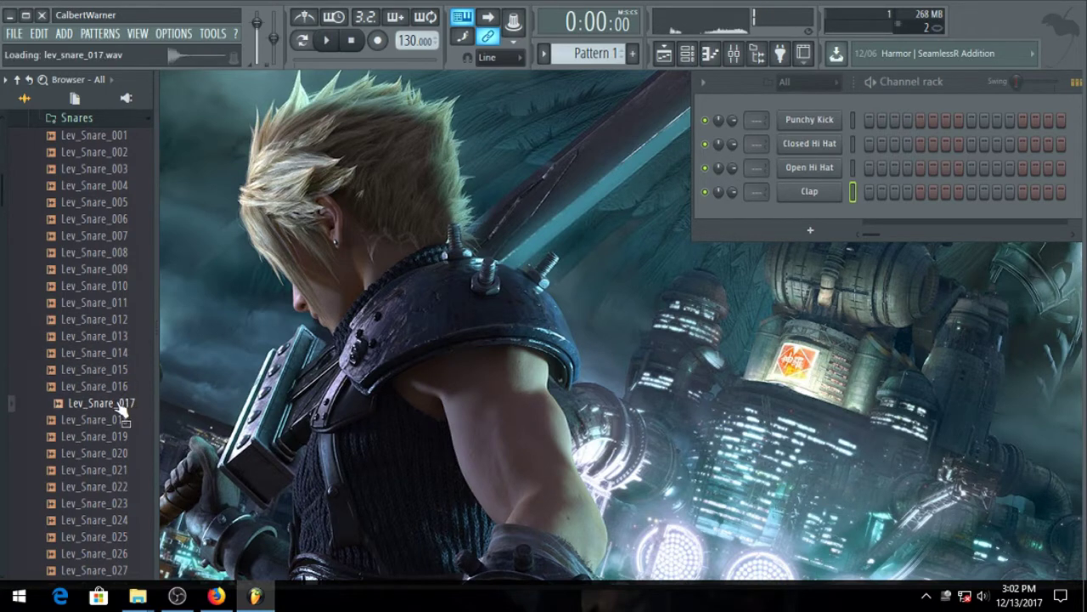
Add Lev_Snare_017 as a new channel below Clap, named 'Snare'.
{"action": "left_click_drag", "start_coordinate": [119, 406], "coordinate": [820, 217]}
{"action": "right_click", "coordinate": [821, 219]}
{"action": "left_click", "coordinate": [854, 238]}
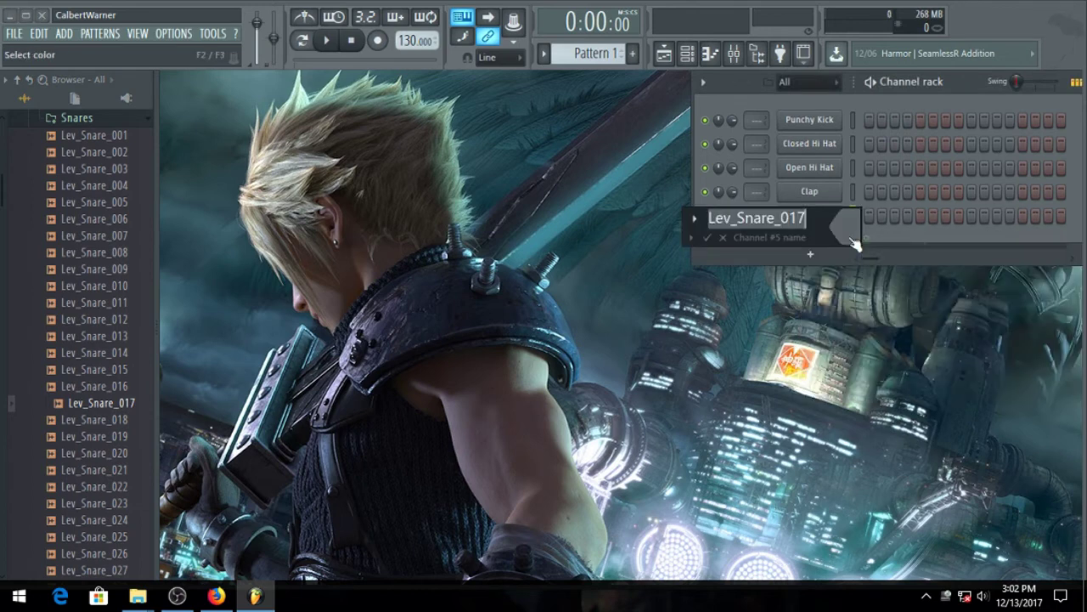
{"action": "type", "text": "Snare"}
{"action": "key", "text": "Return"}
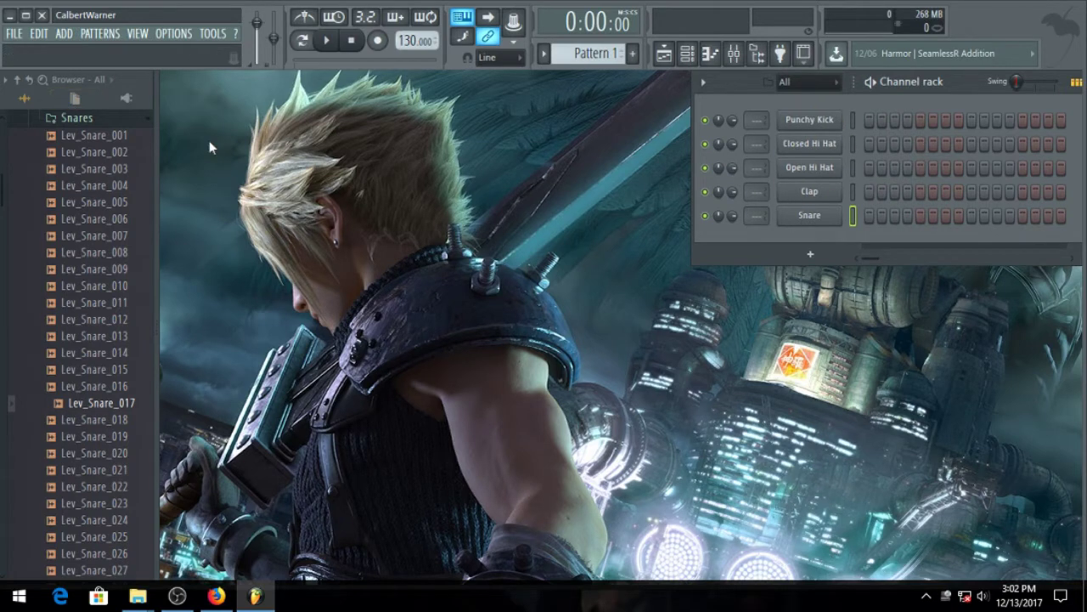
Open the BD kick folder inside Gold Baby Urban Drums 1.
{"action": "left_click", "coordinate": [76, 117]}
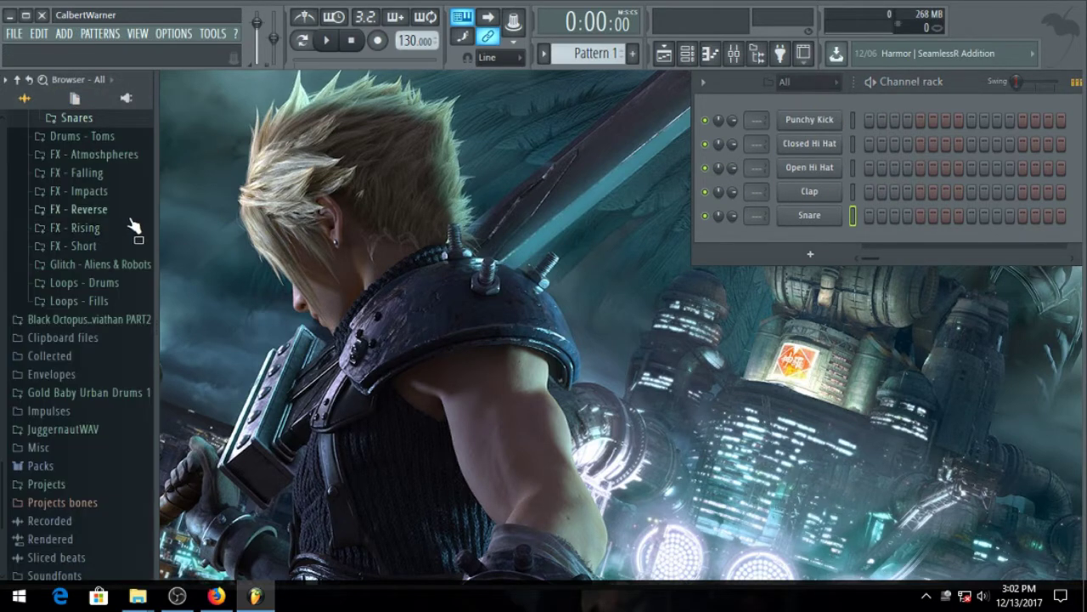
{"action": "left_click", "coordinate": [84, 393]}
{"action": "left_click", "coordinate": [68, 389]}
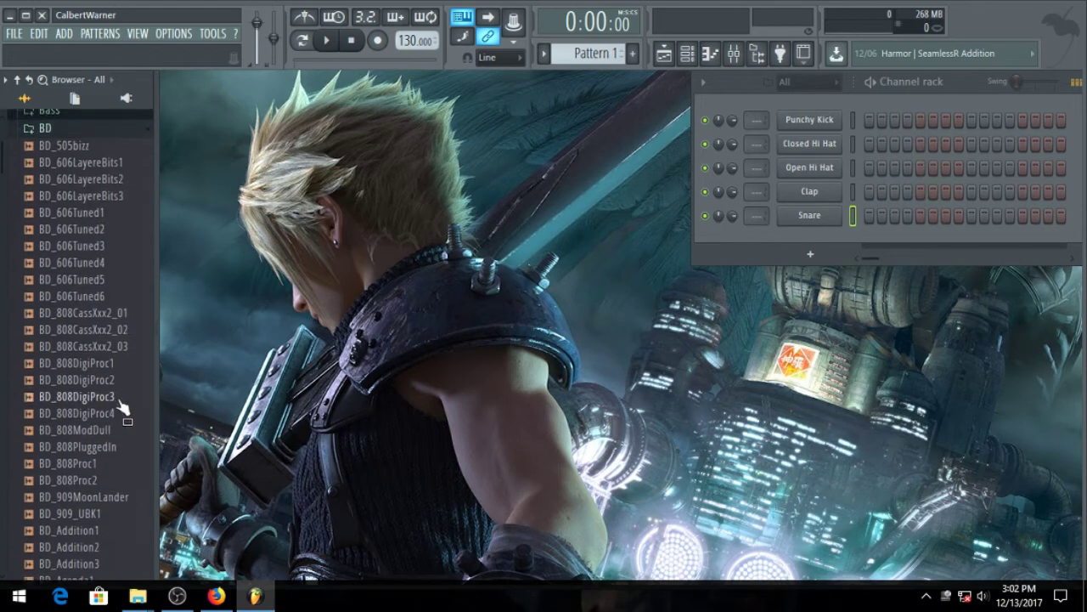
{"action": "scroll", "coordinate": [102, 357], "scroll_direction": "down", "scroll_amount": 6}
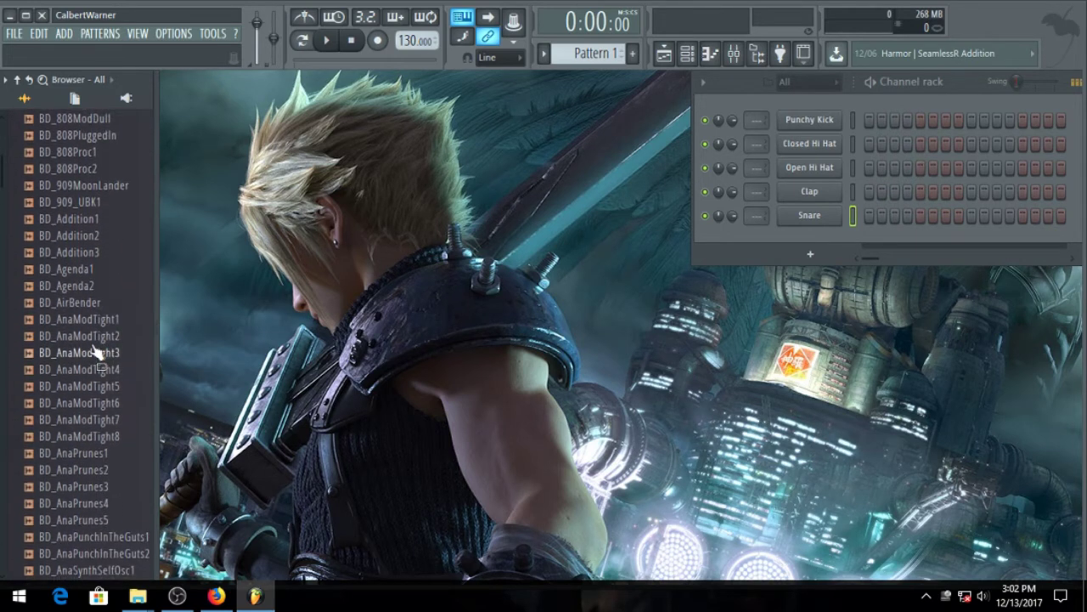
Add BD_Addition3 as a new channel named 'Lofi Kick'.
{"action": "left_click_drag", "start_coordinate": [78, 219], "coordinate": [810, 242]}
{"action": "right_click", "coordinate": [809, 240]}
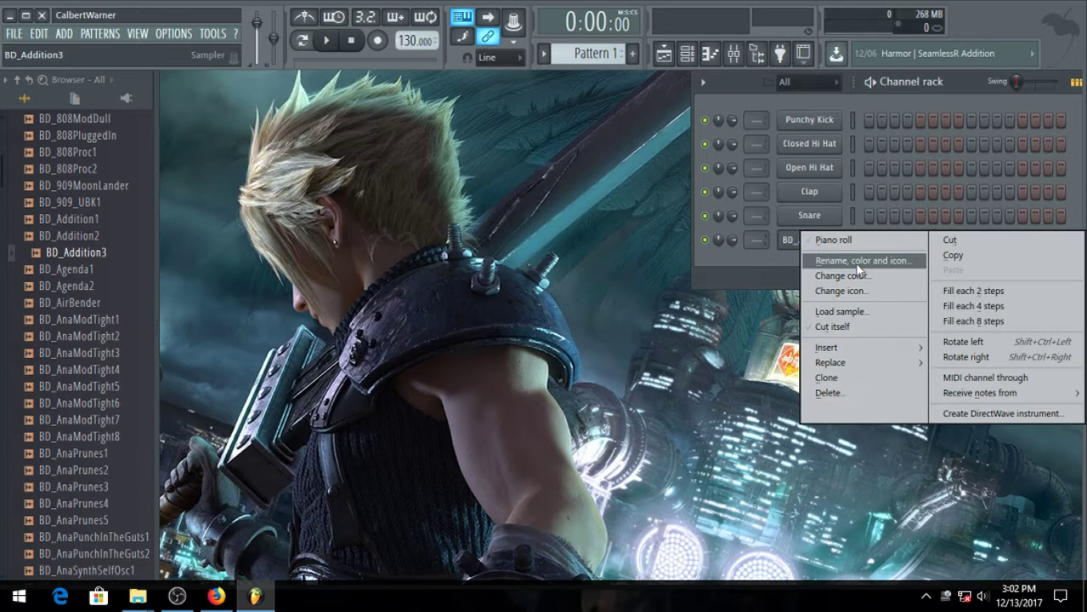
{"action": "left_click", "coordinate": [861, 260]}
{"action": "type", "text": "Lofi Kick"}
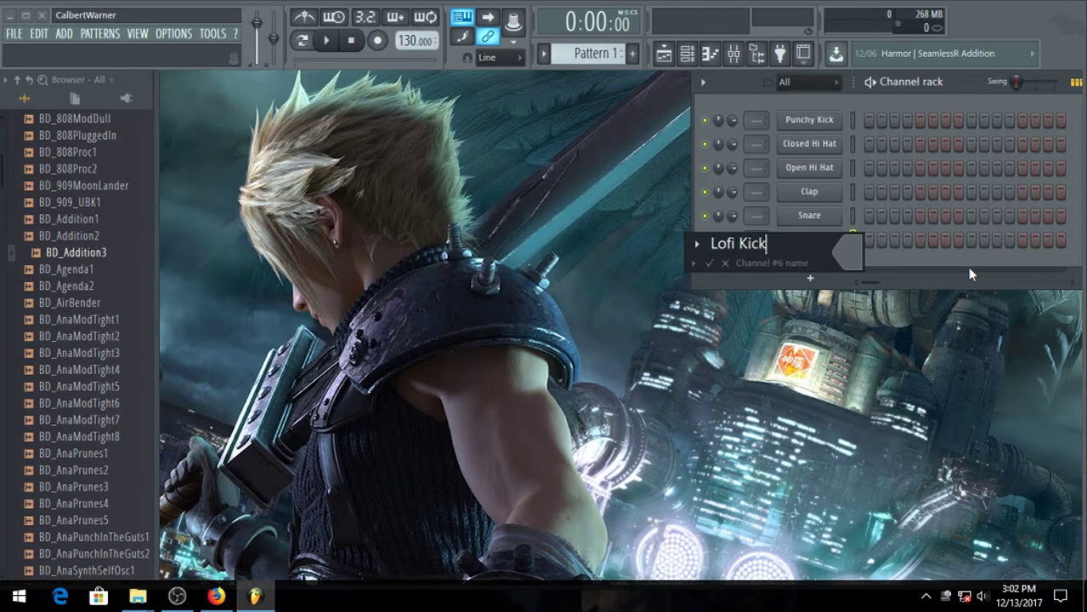
{"action": "key", "text": "Return"}
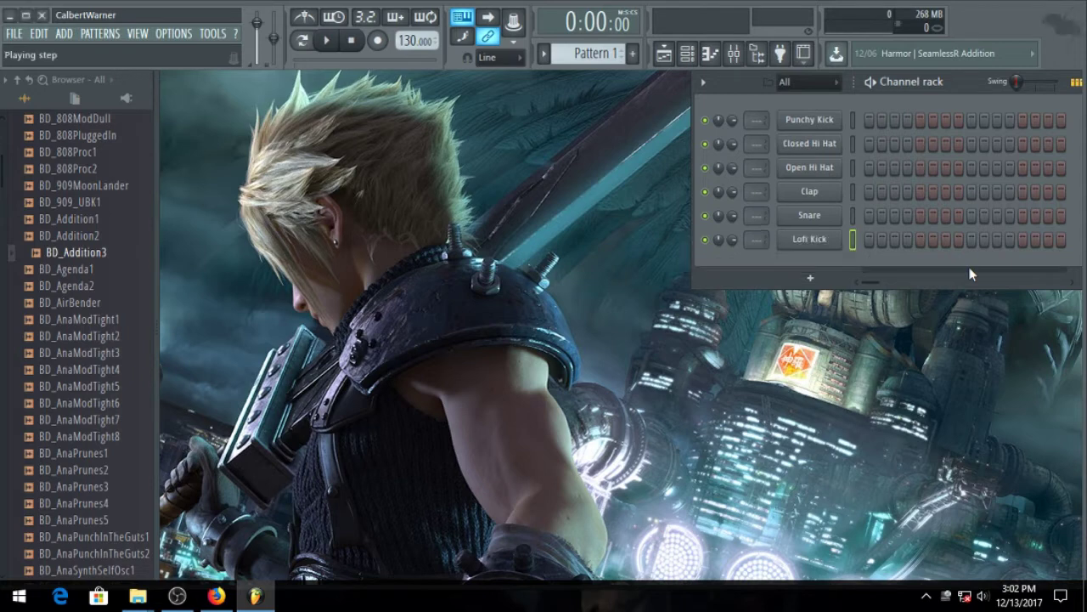
Open the SD folder and audition Rim samples, settling on Rim_SmoothDram1.
{"action": "scroll", "coordinate": [62, 387], "scroll_direction": "up", "scroll_amount": 4}
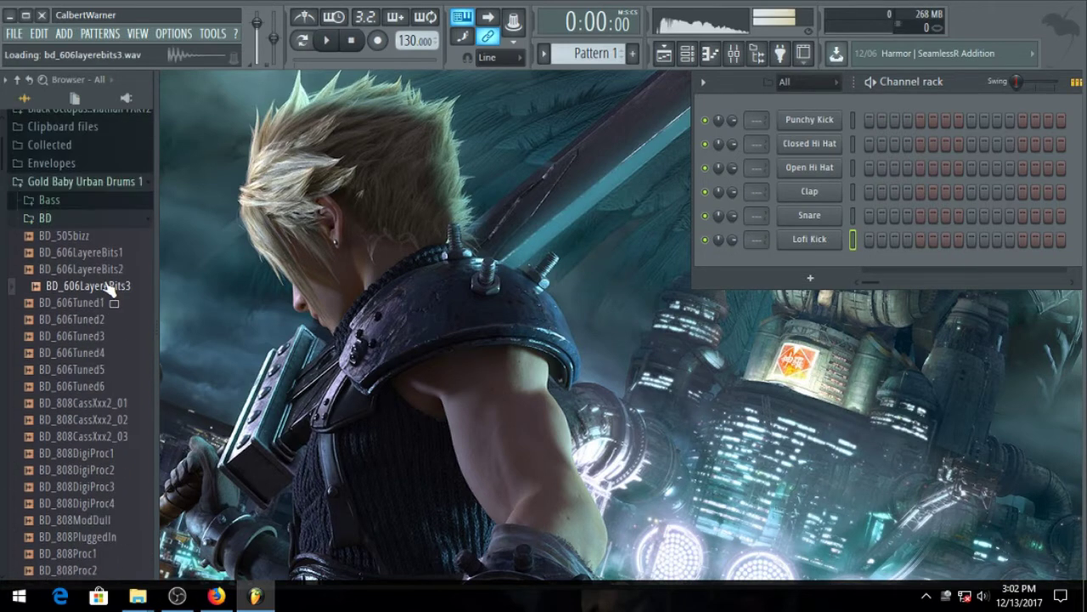
{"action": "left_click", "coordinate": [85, 223]}
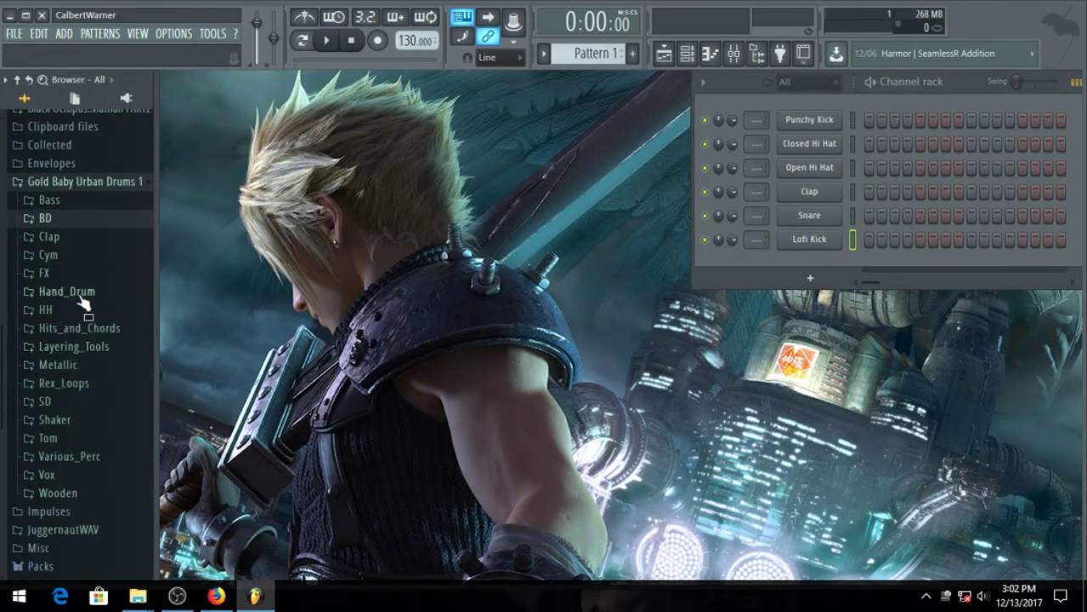
{"action": "left_click", "coordinate": [68, 403]}
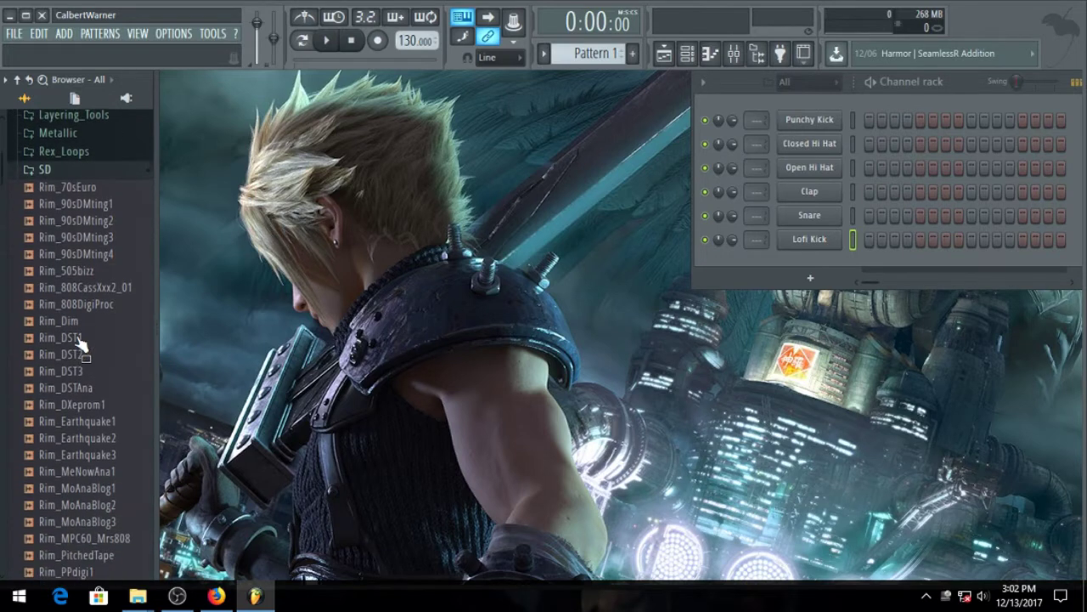
{"action": "left_click", "coordinate": [96, 247]}
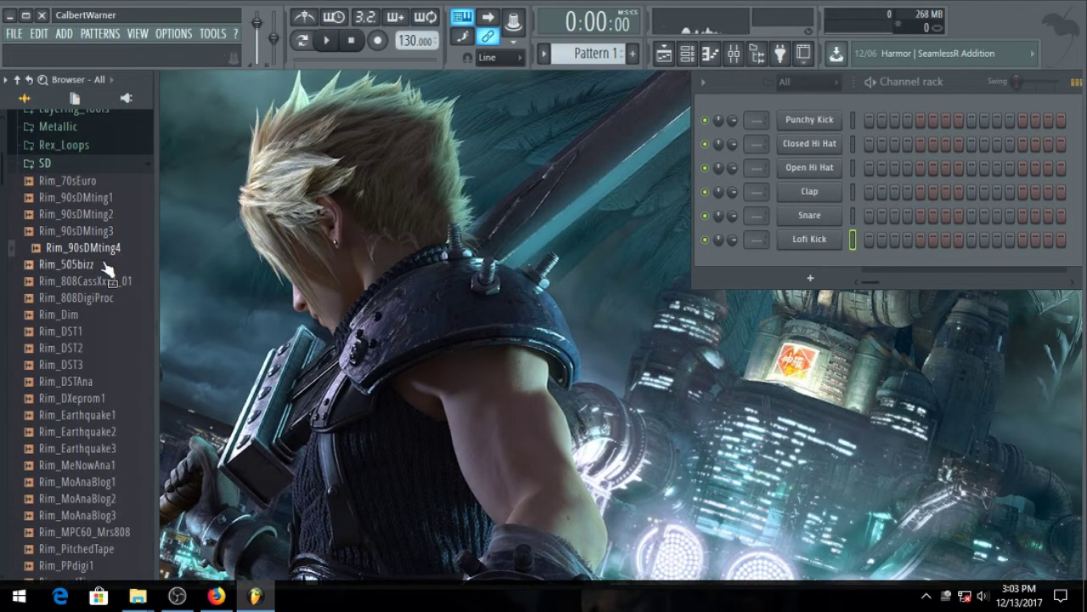
{"action": "left_click", "coordinate": [106, 266]}
{"action": "left_click", "coordinate": [89, 281]}
{"action": "left_click", "coordinate": [90, 365]}
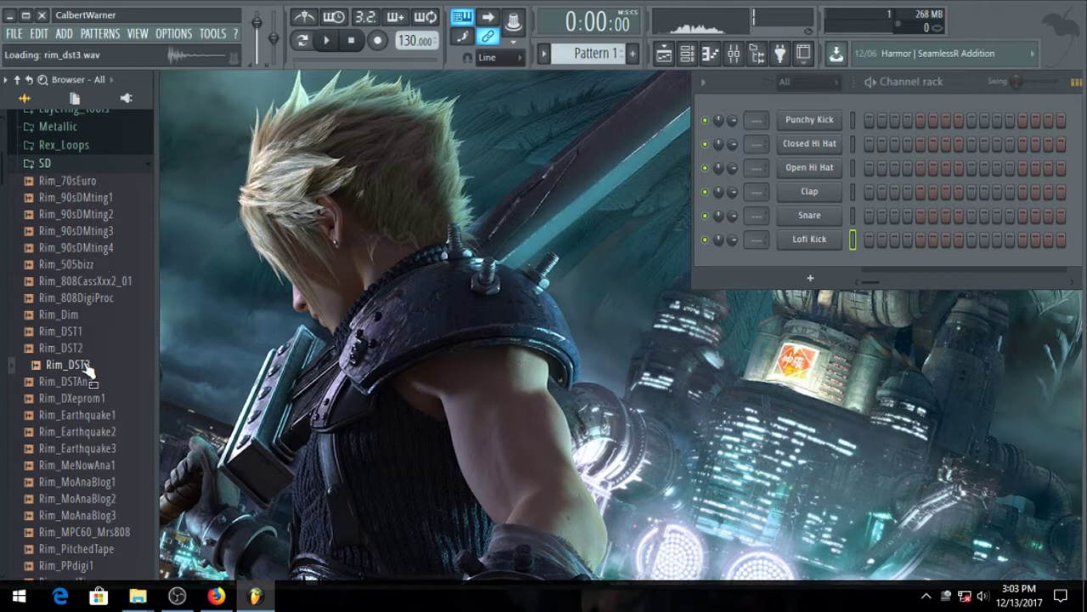
{"action": "scroll", "coordinate": [87, 367], "scroll_direction": "down", "scroll_amount": 2}
{"action": "left_click", "coordinate": [88, 367]}
{"action": "scroll", "coordinate": [89, 378], "scroll_direction": "down", "scroll_amount": 5}
{"action": "left_click", "coordinate": [83, 448]}
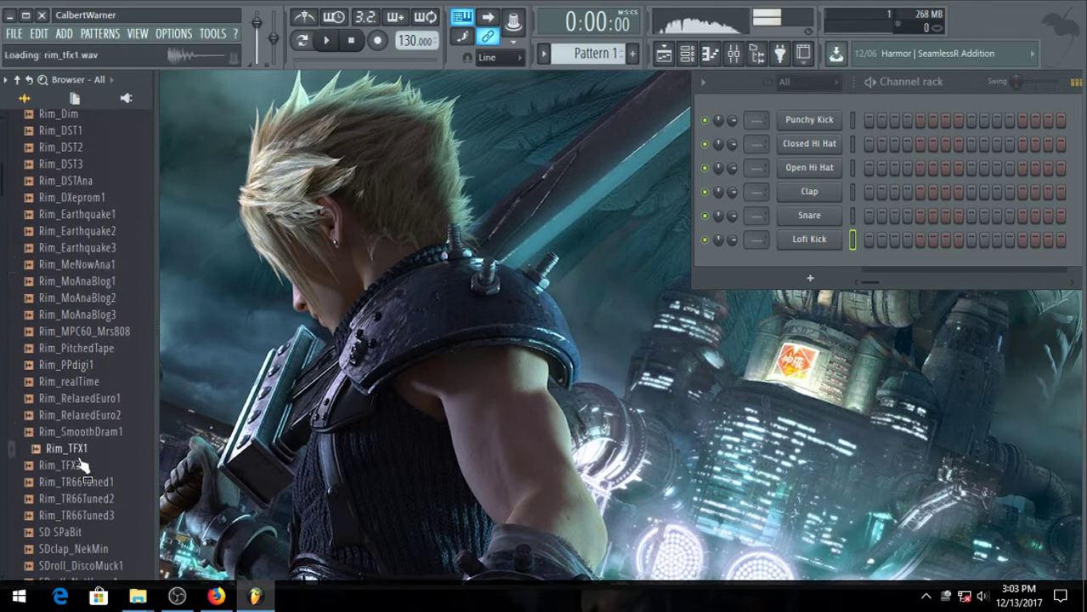
{"action": "key", "text": "Up"}
{"action": "scroll", "coordinate": [85, 463], "scroll_direction": "down", "scroll_amount": 3}
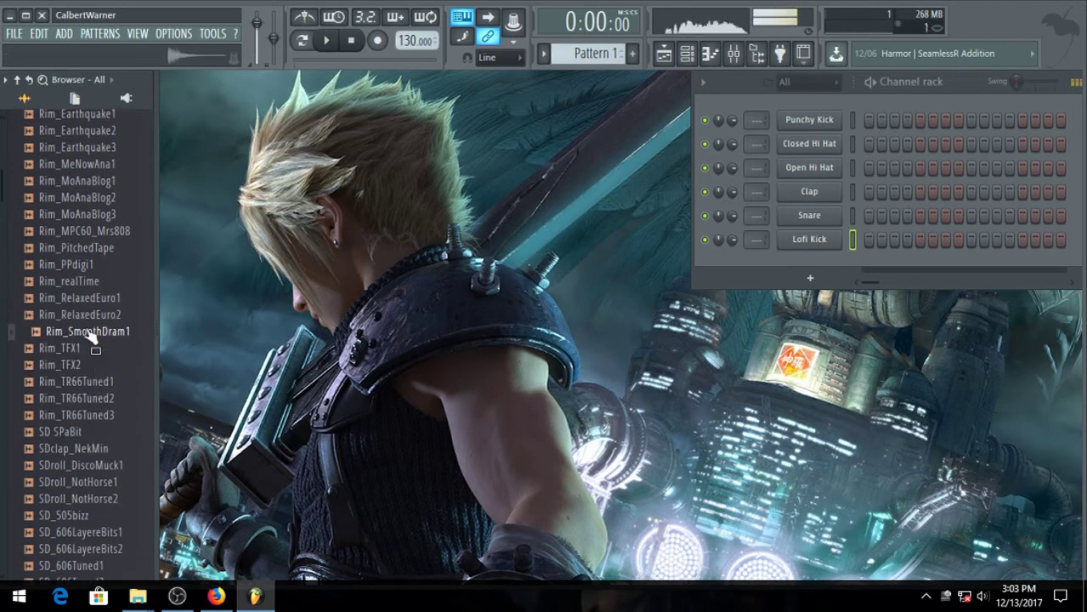
Add Rim_SmoothDram1 as a new channel named 'Lofi Snare'.
{"action": "left_click_drag", "start_coordinate": [89, 335], "coordinate": [811, 267]}
{"action": "right_click", "coordinate": [814, 265]}
{"action": "left_click", "coordinate": [852, 286]}
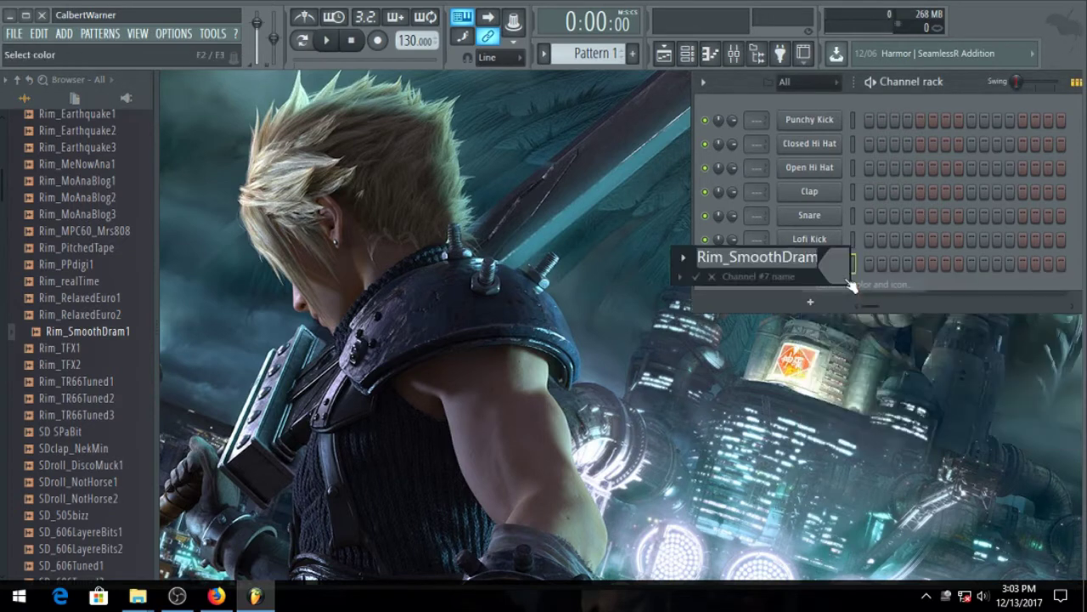
{"action": "type", "text": "Lofi"}
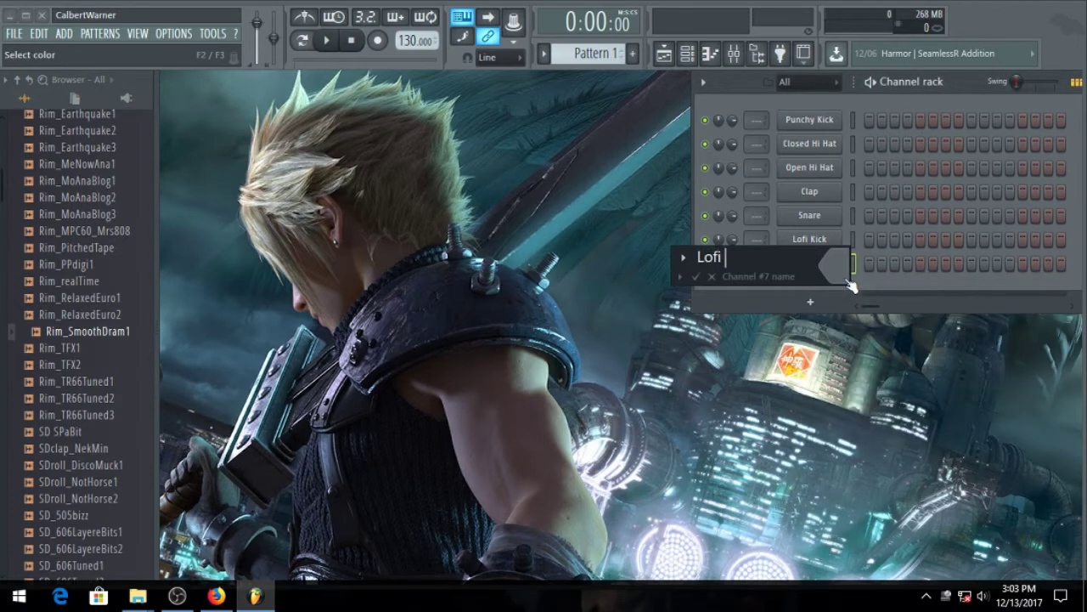
{"action": "type", "text": " Snare"}
{"action": "key", "text": "Return"}
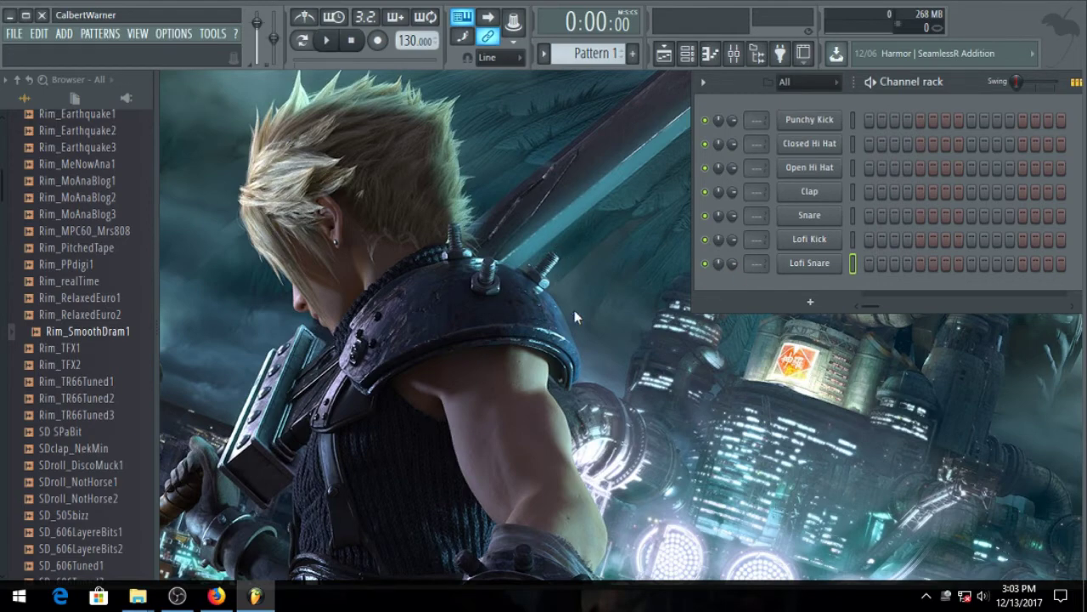
Add Zebra2, Zebra2 #2 and Zebra2 #3 synth channels, closing each plugin window.
{"action": "left_click", "coordinate": [808, 301]}
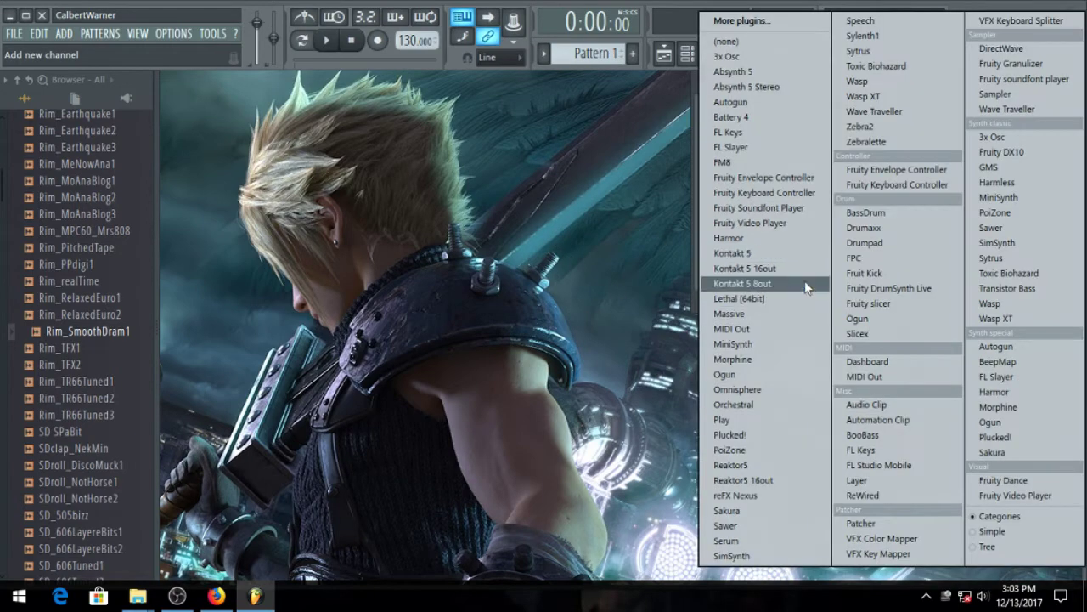
{"action": "left_click", "coordinate": [860, 127]}
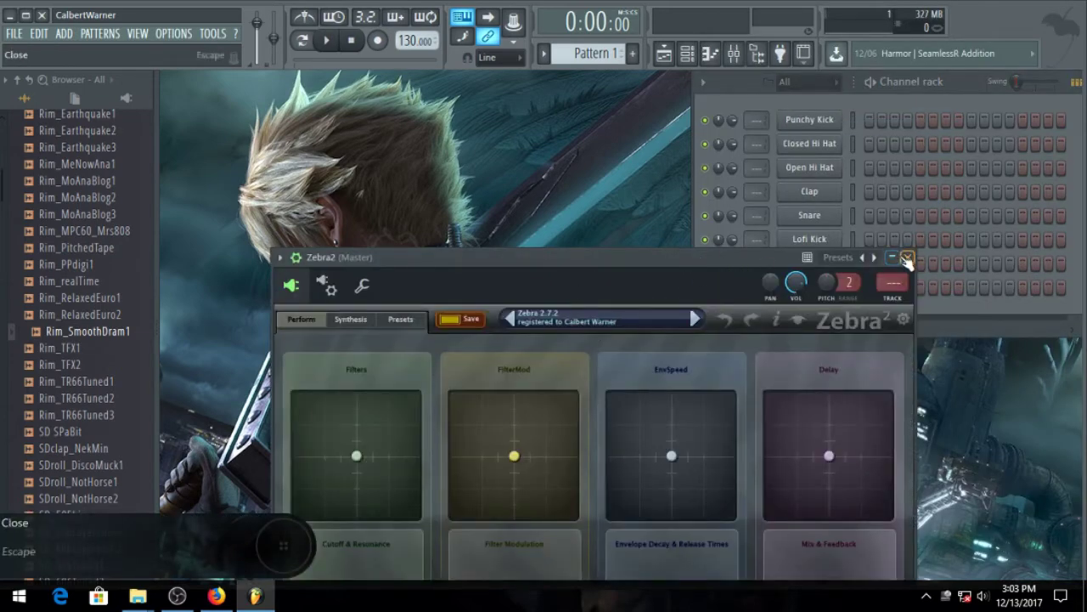
{"action": "left_click", "coordinate": [907, 258]}
{"action": "left_click", "coordinate": [799, 325]}
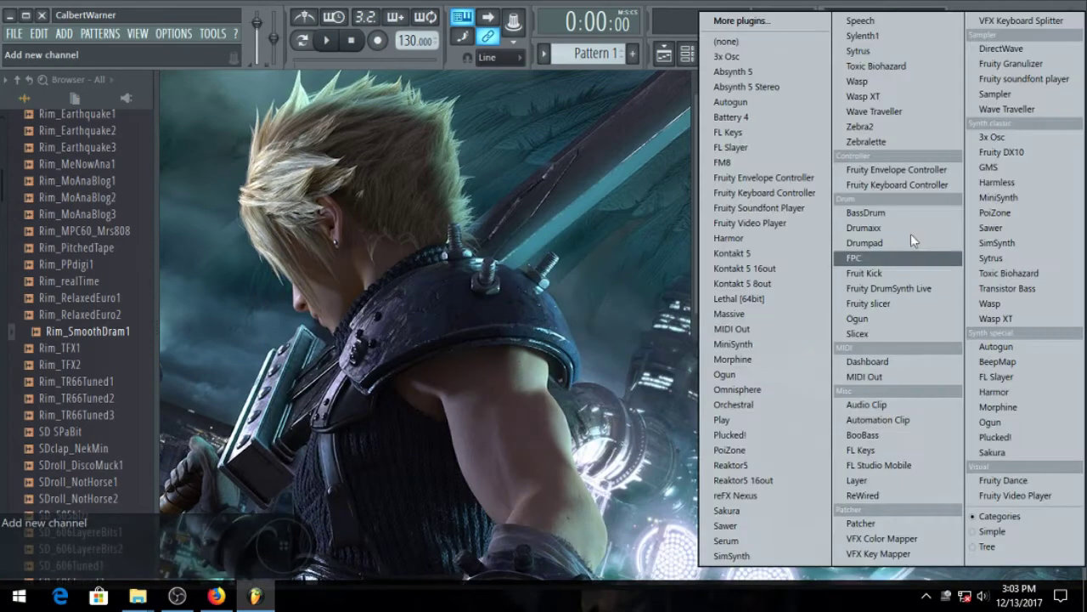
{"action": "left_click", "coordinate": [873, 127]}
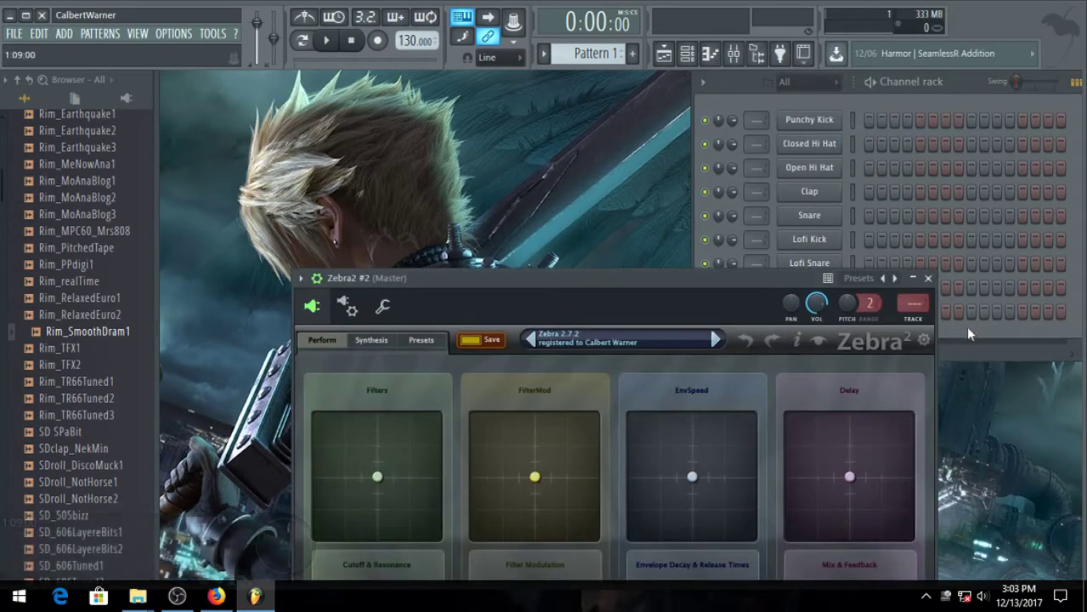
{"action": "left_click", "coordinate": [928, 278]}
{"action": "left_click", "coordinate": [802, 357]}
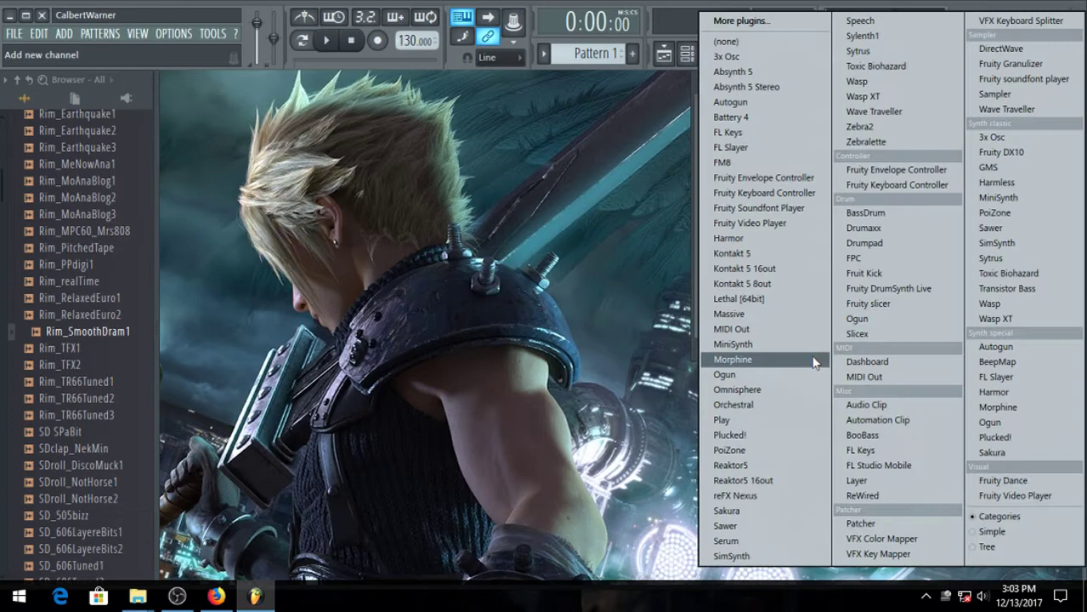
{"action": "left_click", "coordinate": [878, 127]}
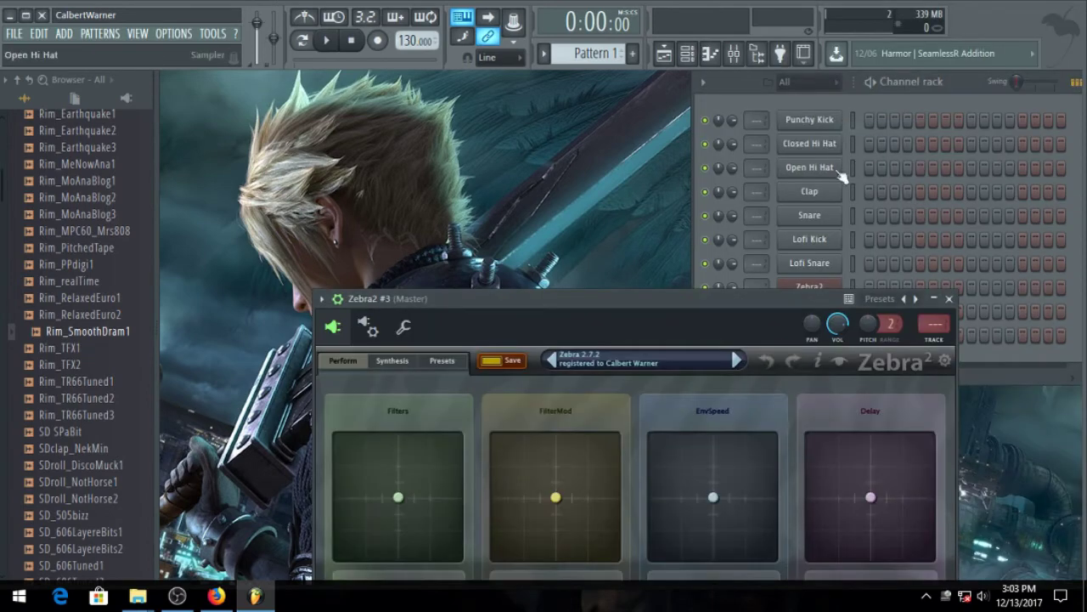
{"action": "key", "text": "Escape"}
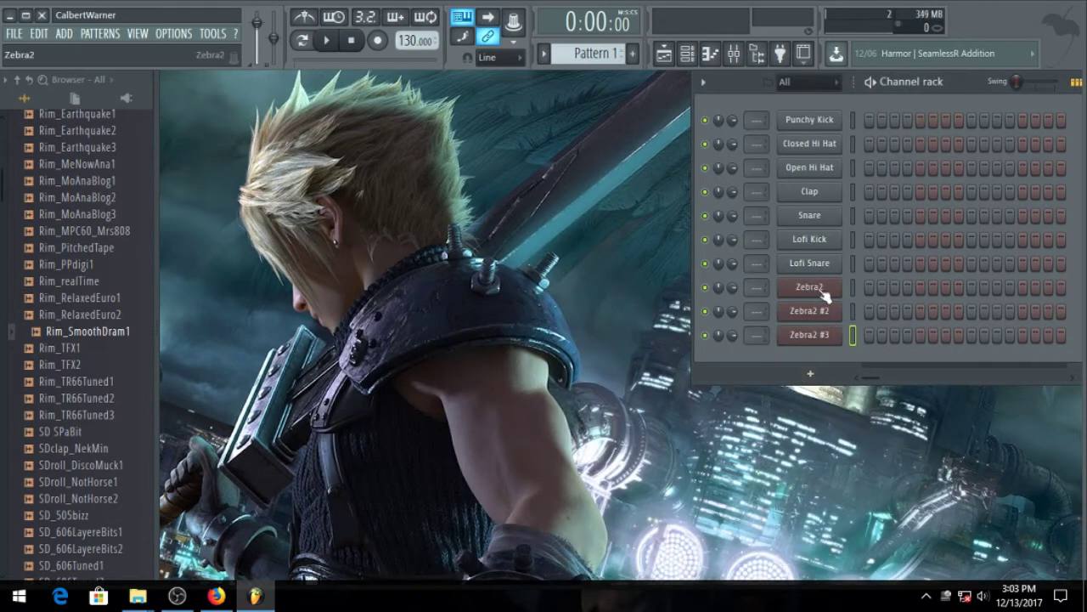
Add an Omnisphere channel below Zebra2 #3 and close its plugin window.
{"action": "left_click", "coordinate": [813, 373]}
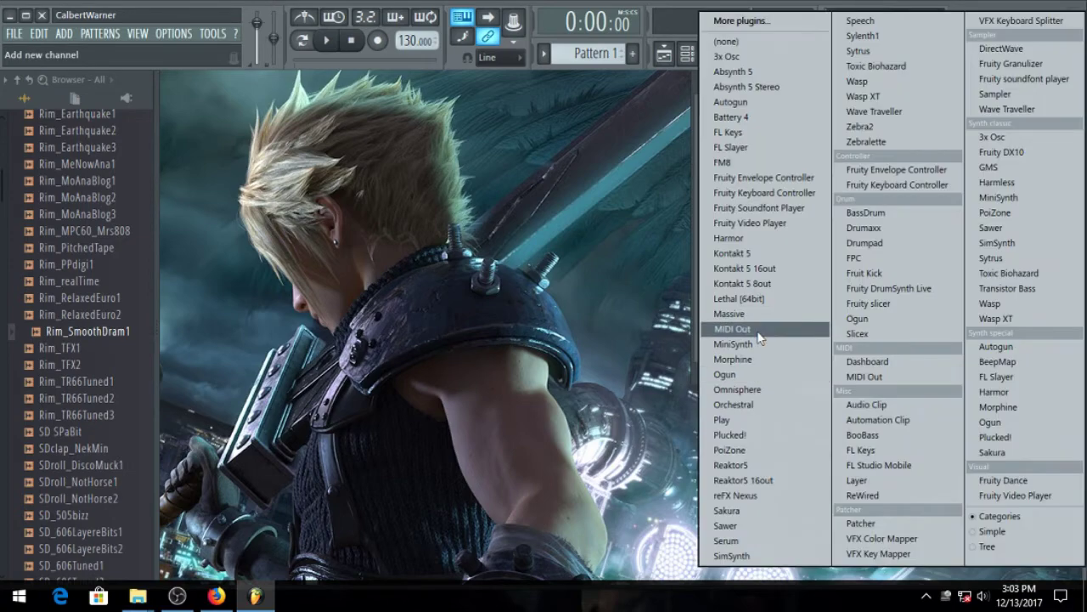
{"action": "left_click", "coordinate": [739, 390]}
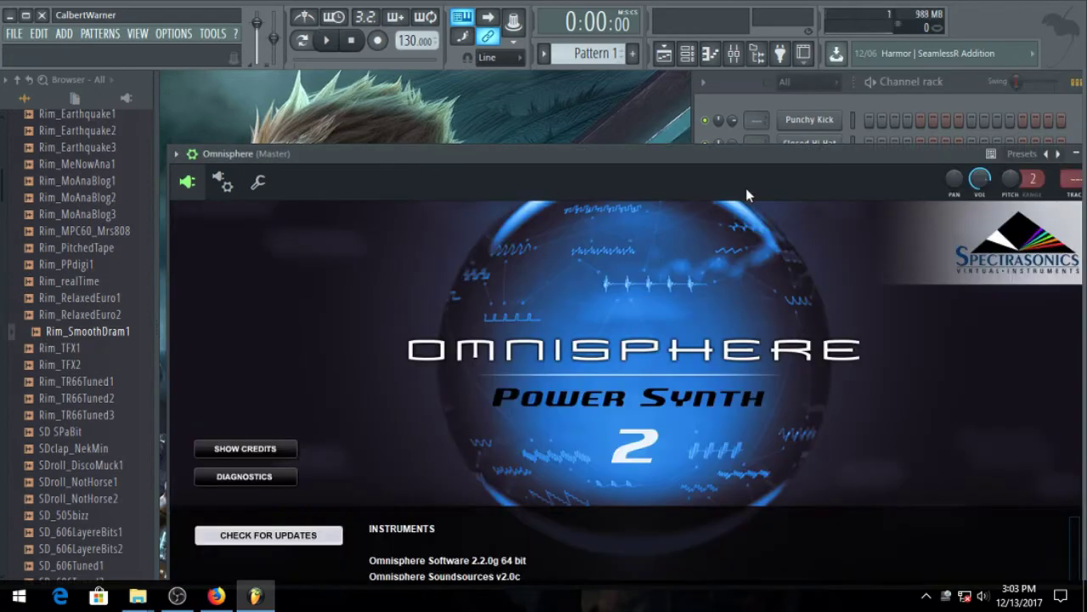
{"action": "left_click_drag", "start_coordinate": [712, 153], "coordinate": [675, 120]}
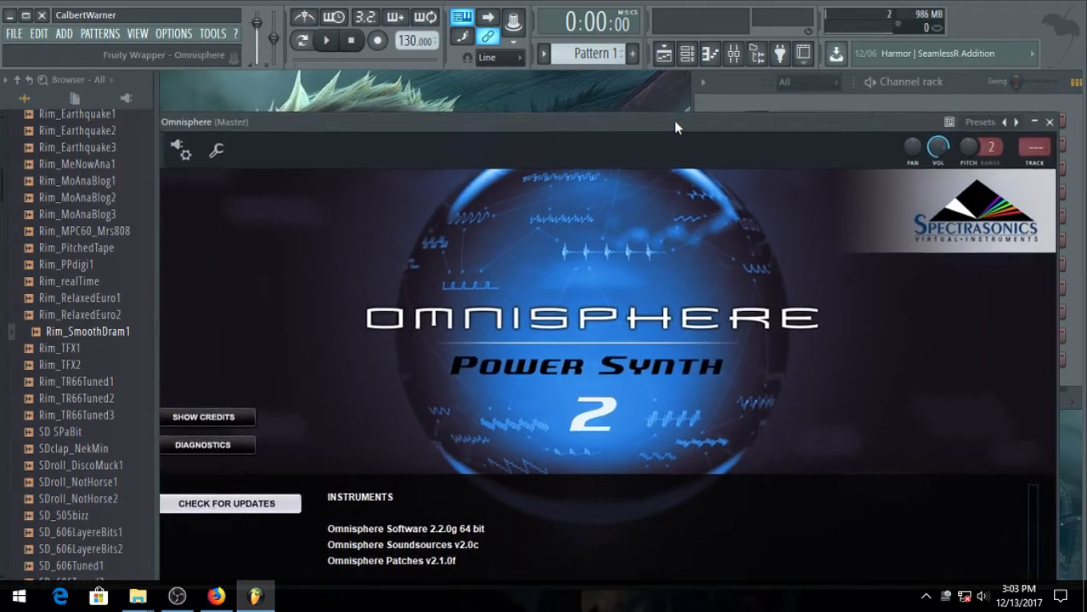
{"action": "left_click", "coordinate": [1042, 121]}
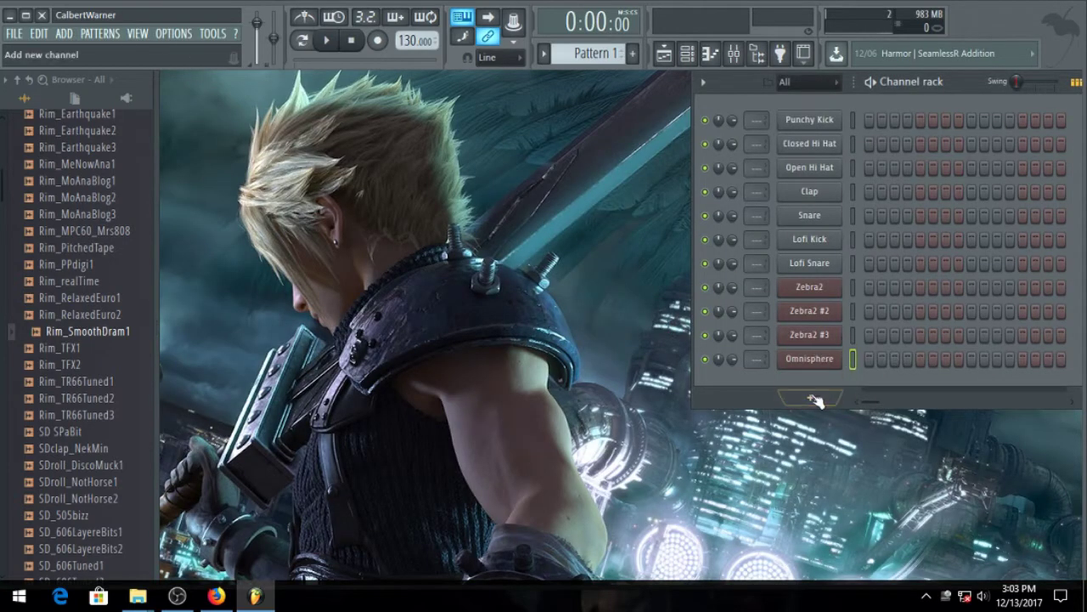
Add a Lethal synth channel below Omnisphere and close its plugin window.
{"action": "left_click", "coordinate": [811, 399]}
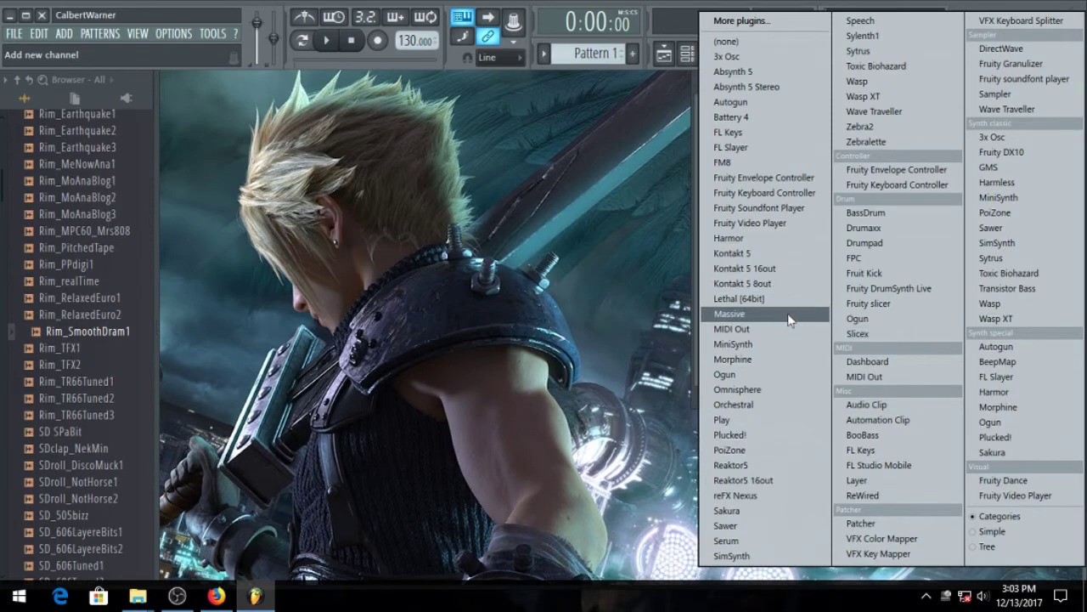
{"action": "left_click", "coordinate": [741, 297]}
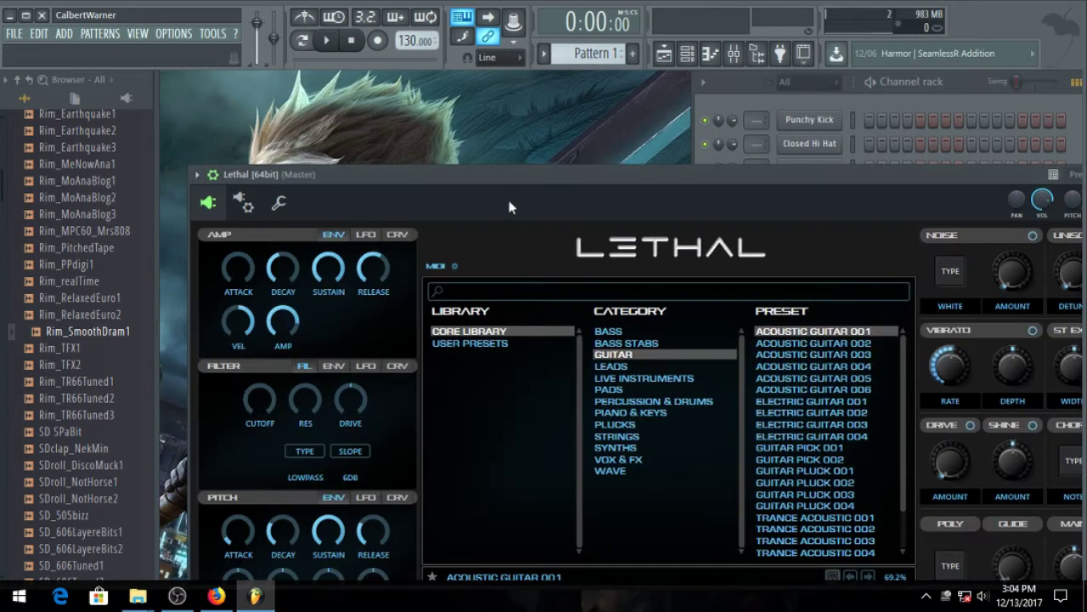
{"action": "left_click_drag", "start_coordinate": [567, 178], "coordinate": [477, 92]}
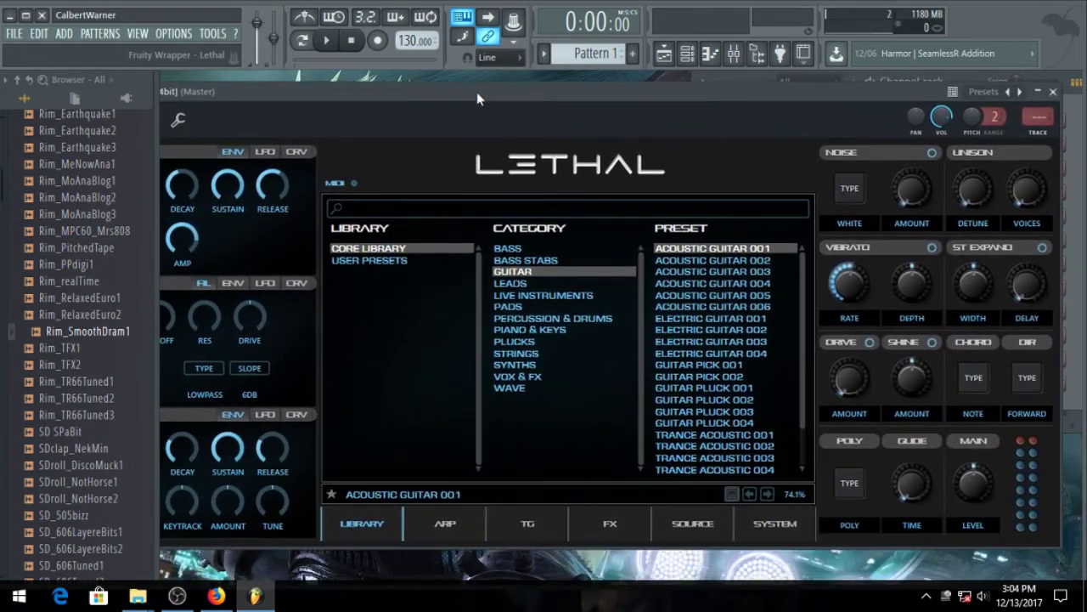
{"action": "left_click", "coordinate": [1055, 92]}
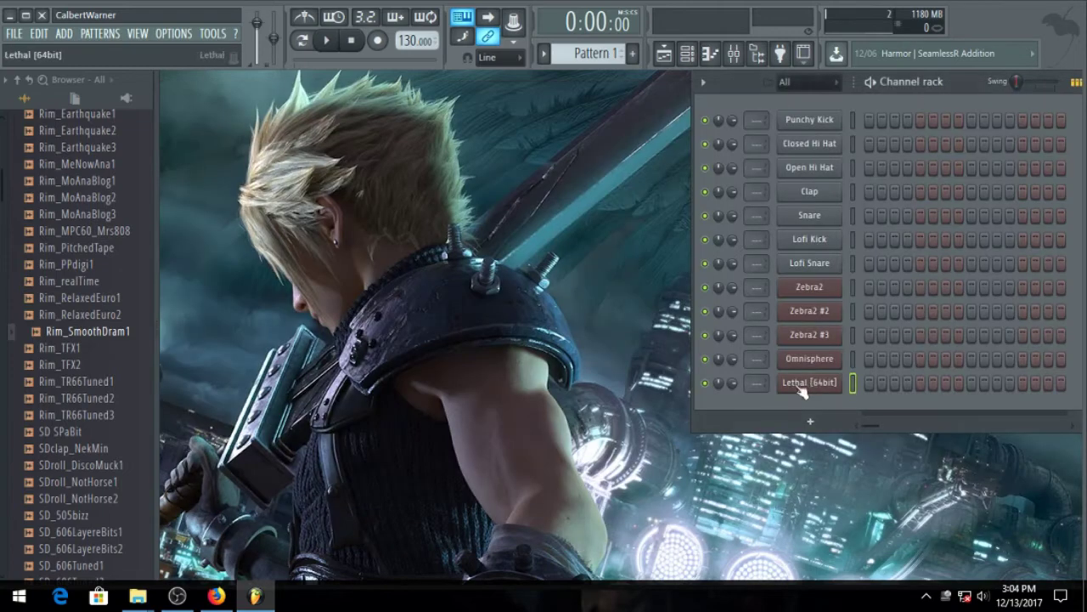
Add a second Lethal channel, test a note, and close the Lethal #2 window.
{"action": "left_click", "coordinate": [809, 424]}
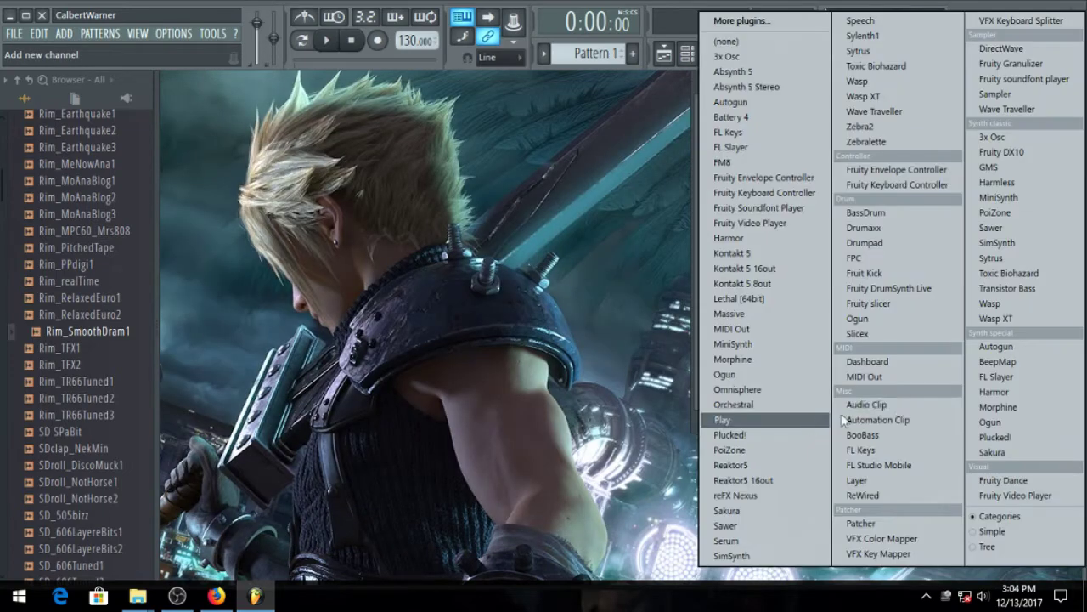
{"action": "left_click", "coordinate": [797, 301]}
{"action": "left_click_drag", "start_coordinate": [604, 197], "coordinate": [466, 104]}
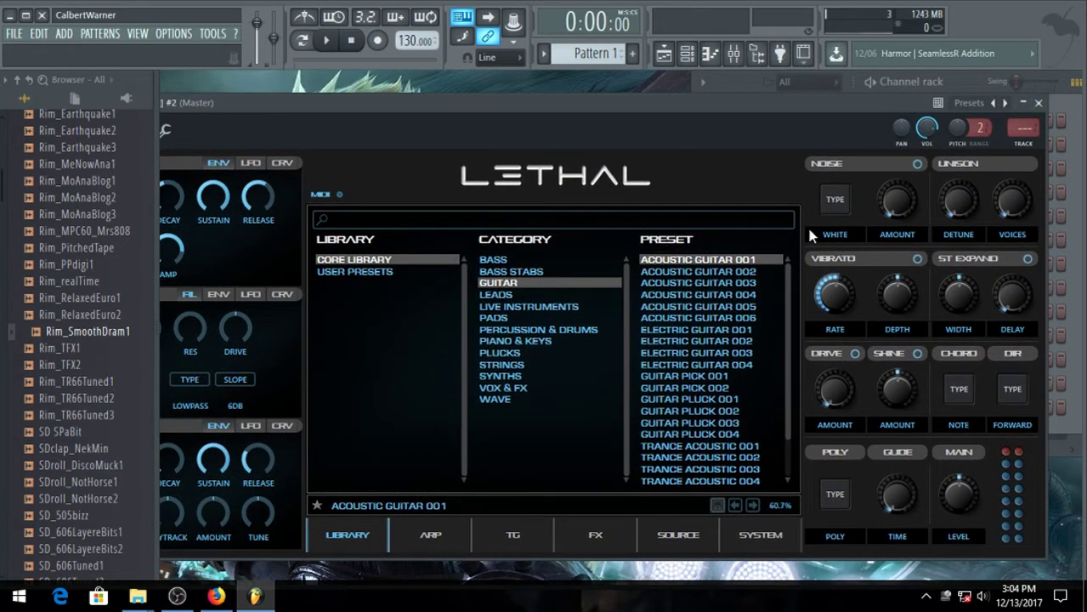
{"action": "key", "text": "q"}
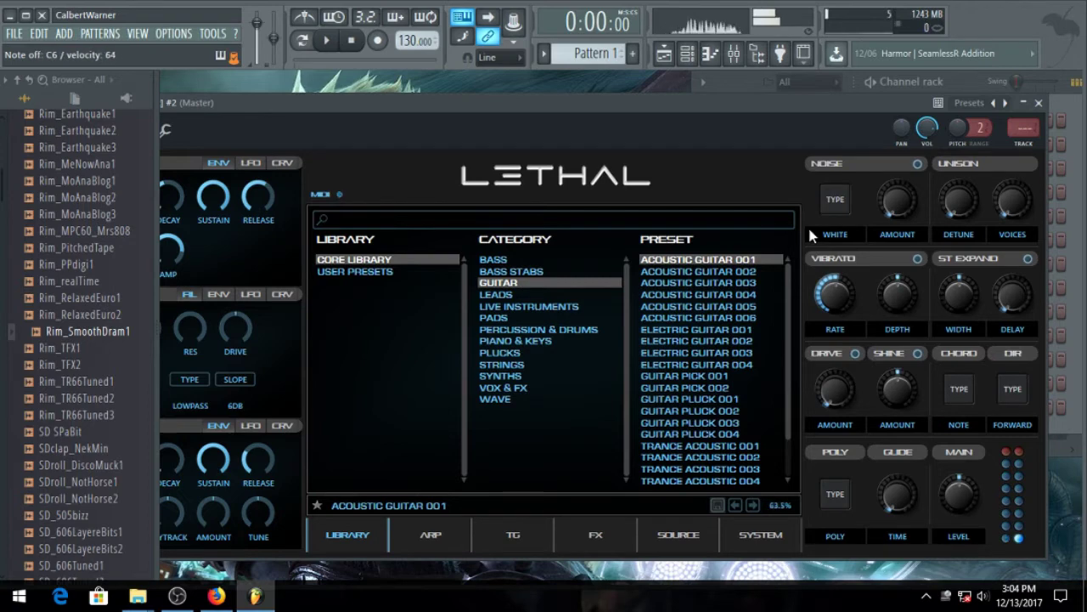
{"action": "left_click", "coordinate": [1039, 102]}
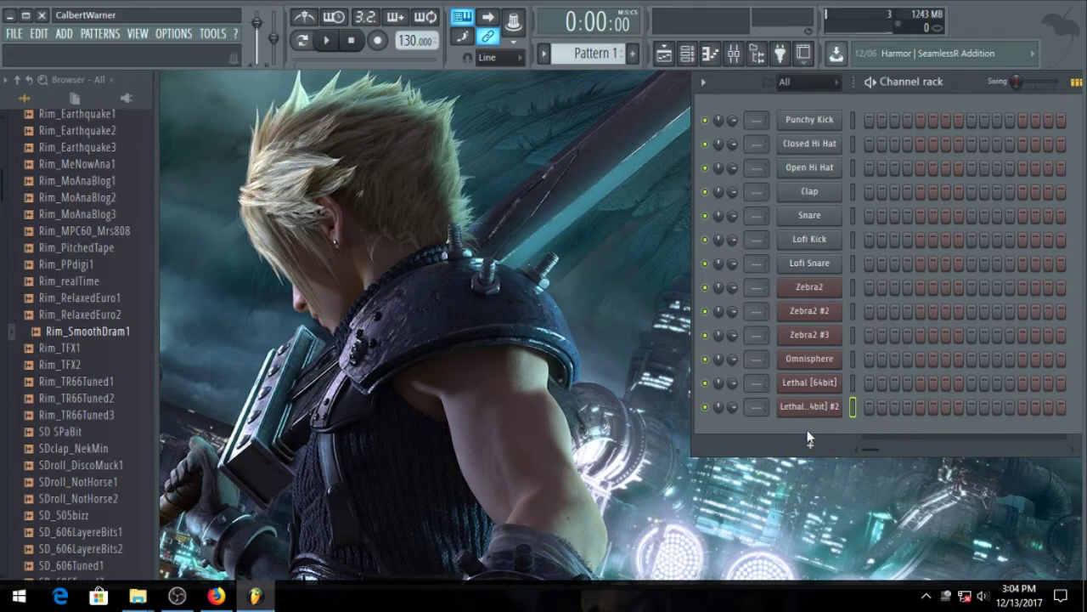
Add two Kontakt 5 channels, Kontakt 5 and Kontakt 5 #2, below the Lethal channels.
{"action": "left_click", "coordinate": [817, 451]}
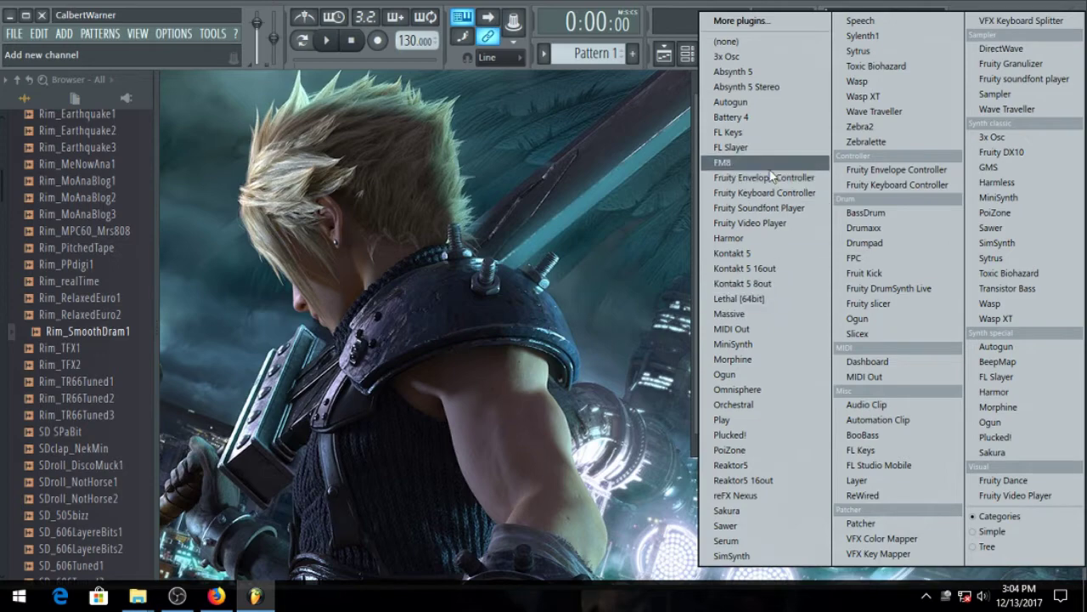
{"action": "left_click", "coordinate": [763, 260]}
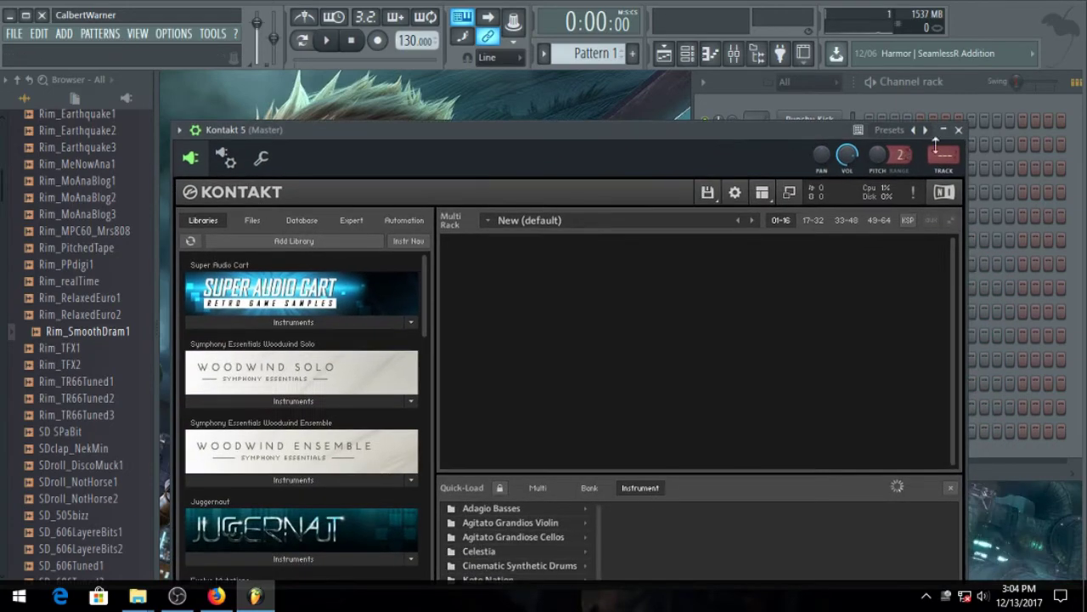
{"action": "left_click", "coordinate": [958, 129]}
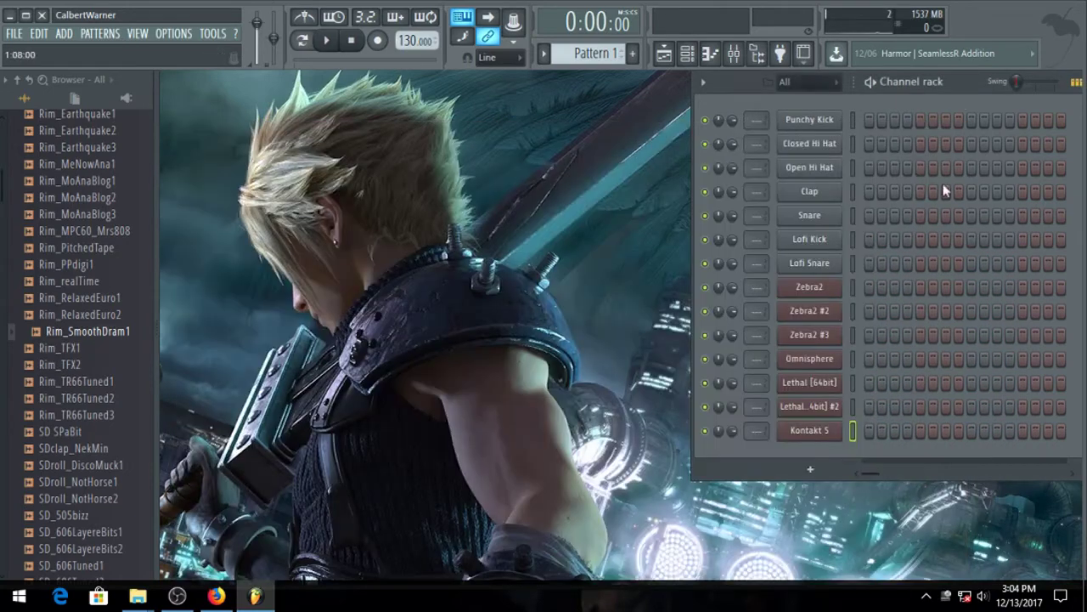
{"action": "left_click", "coordinate": [812, 467]}
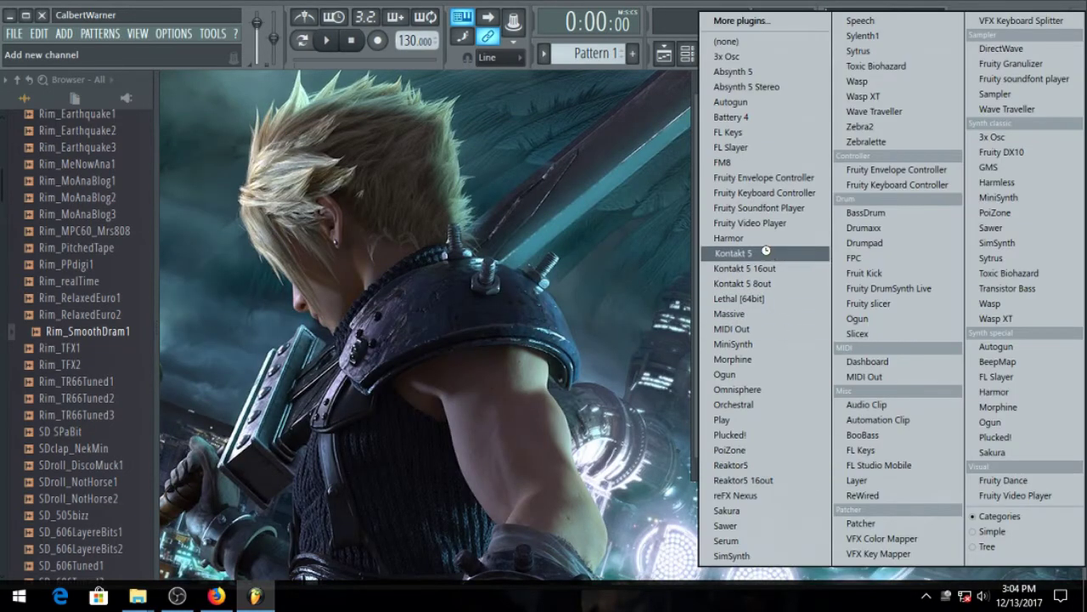
{"action": "left_click", "coordinate": [734, 253]}
{"action": "left_click", "coordinate": [1037, 238]}
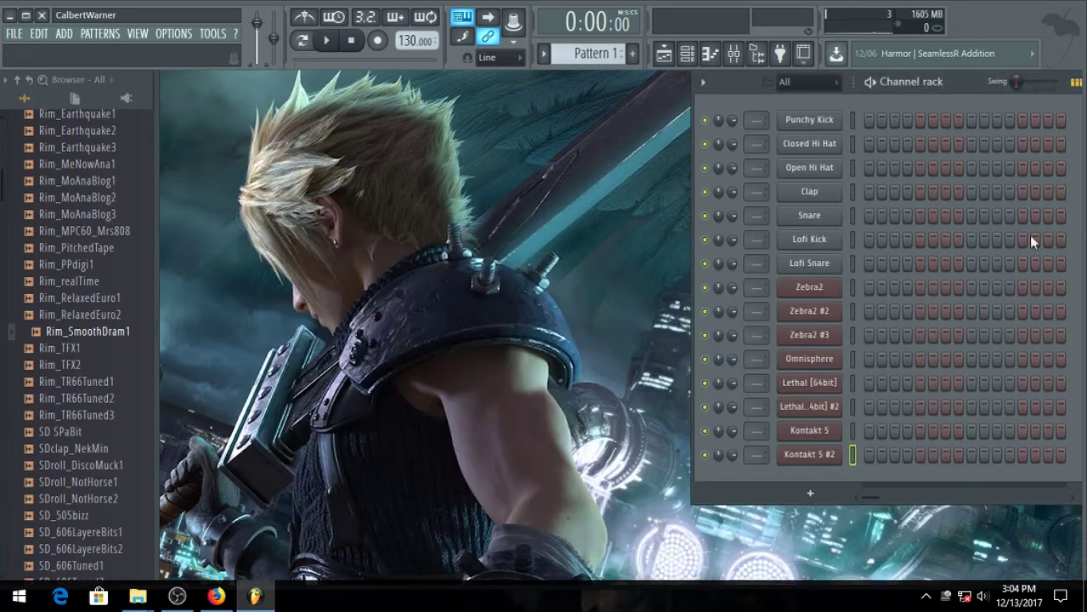
Browse the Celestia library in Kontakt 5 #2's Quick-Load, then close it without adding another channel.
{"action": "left_click", "coordinate": [811, 453]}
{"action": "left_click_drag", "start_coordinate": [548, 227], "coordinate": [488, 102]}
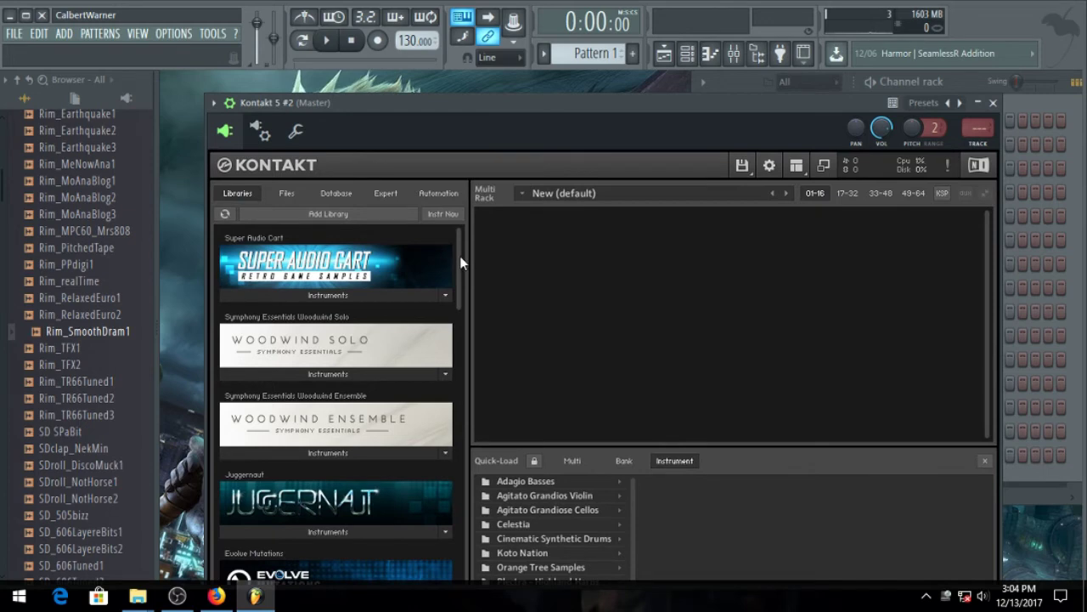
{"action": "left_click_drag", "start_coordinate": [460, 256], "coordinate": [460, 545]}
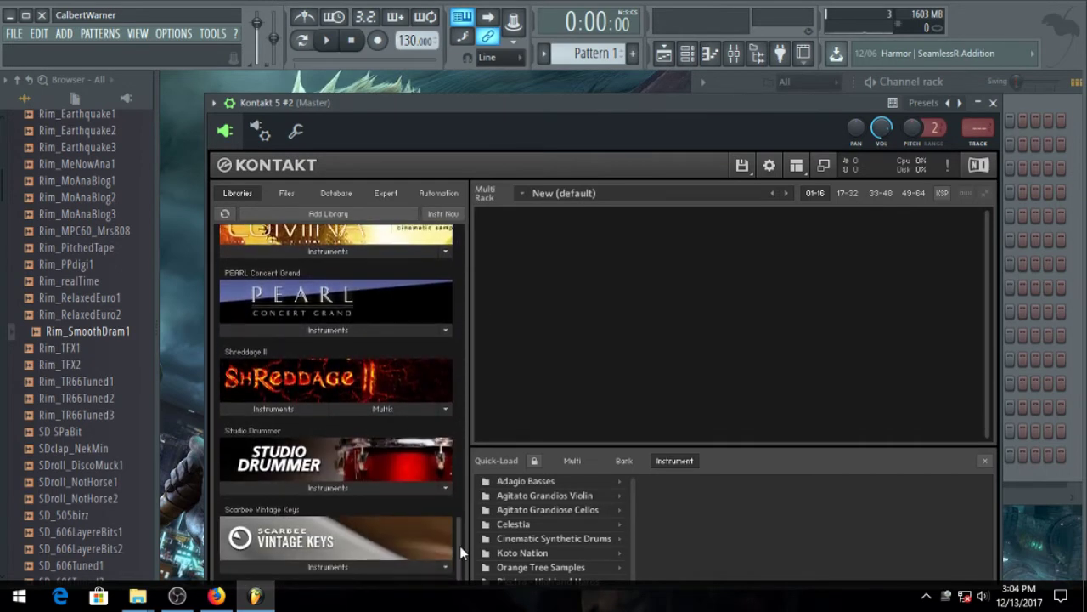
{"action": "left_click", "coordinate": [542, 526]}
{"action": "scroll", "coordinate": [561, 532], "scroll_direction": "down", "scroll_amount": 1}
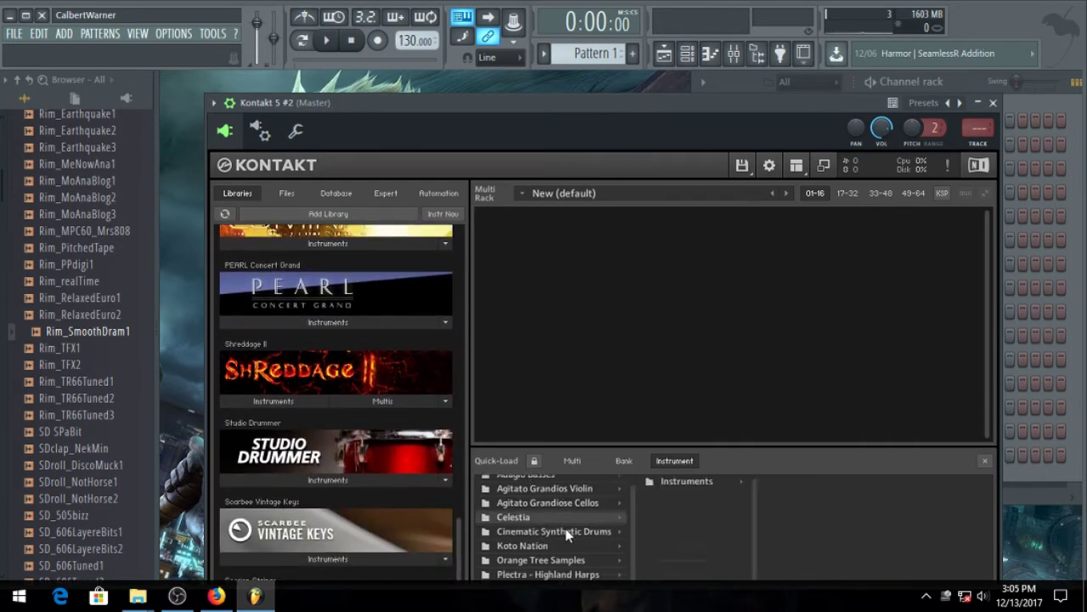
{"action": "left_click", "coordinate": [992, 102]}
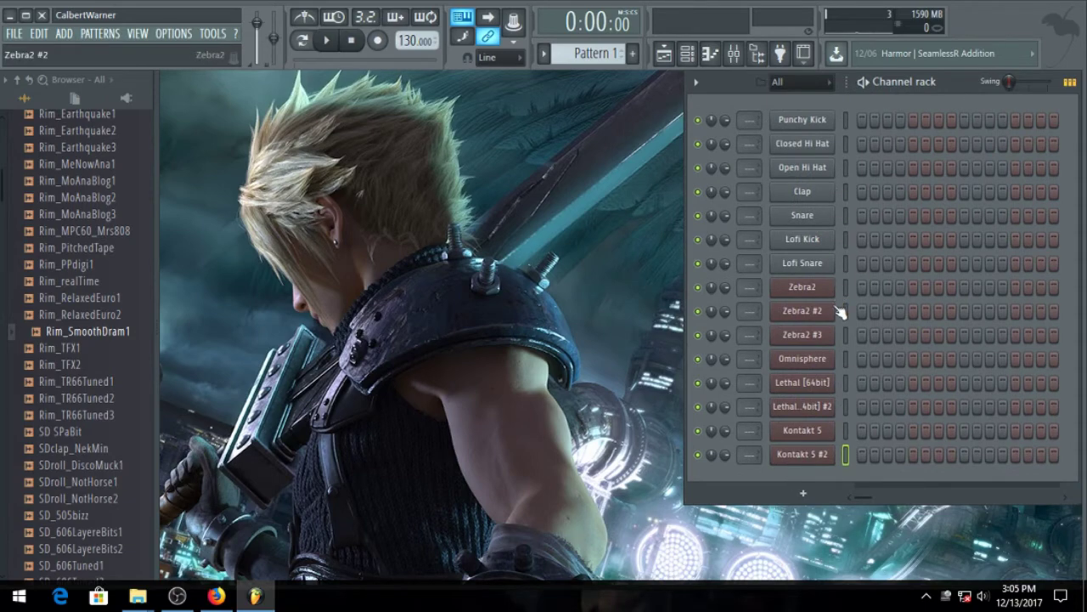
{"action": "left_click", "coordinate": [802, 493]}
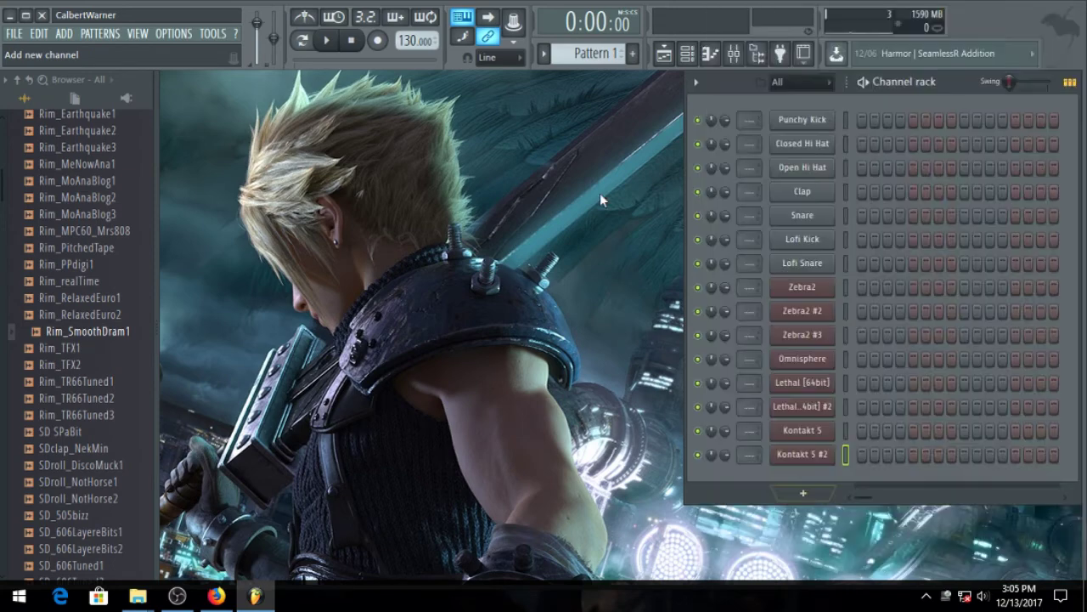
{"action": "left_click", "coordinate": [600, 193]}
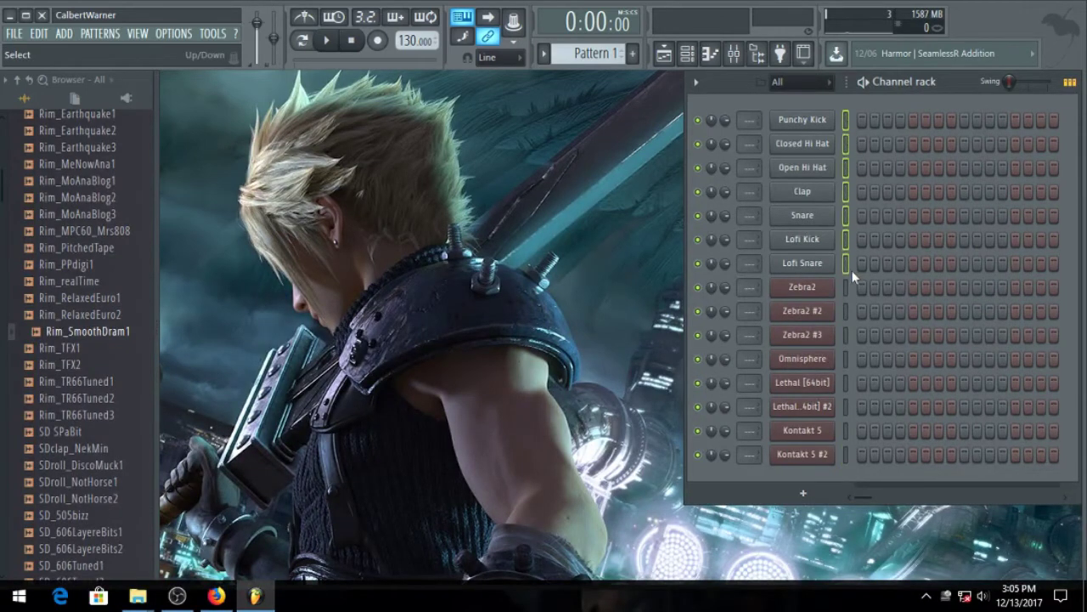
Add Kontakt 5 #2 to the selection and colour all fifteen channels teal-blue with Color selected > Gradient.
{"action": "left_click", "coordinate": [847, 454]}
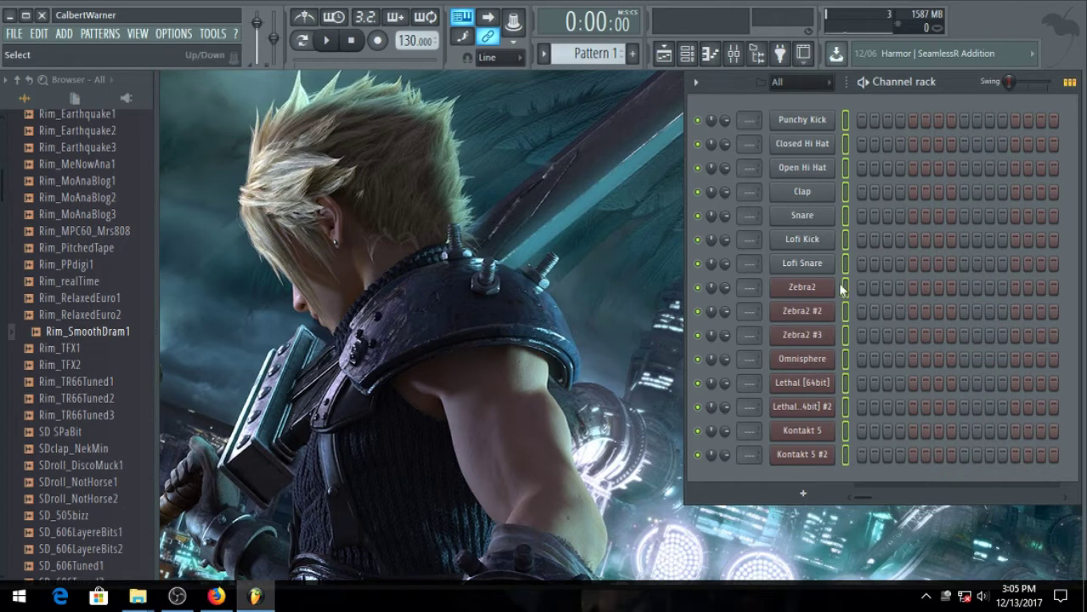
{"action": "left_click", "coordinate": [695, 83]}
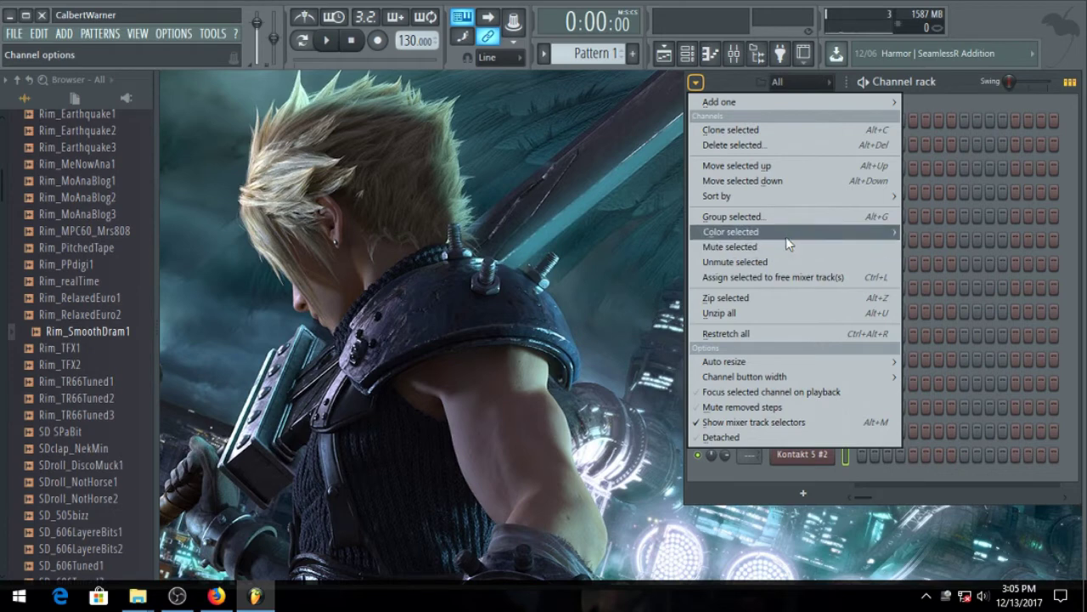
{"action": "mouse_move", "coordinate": [786, 232]}
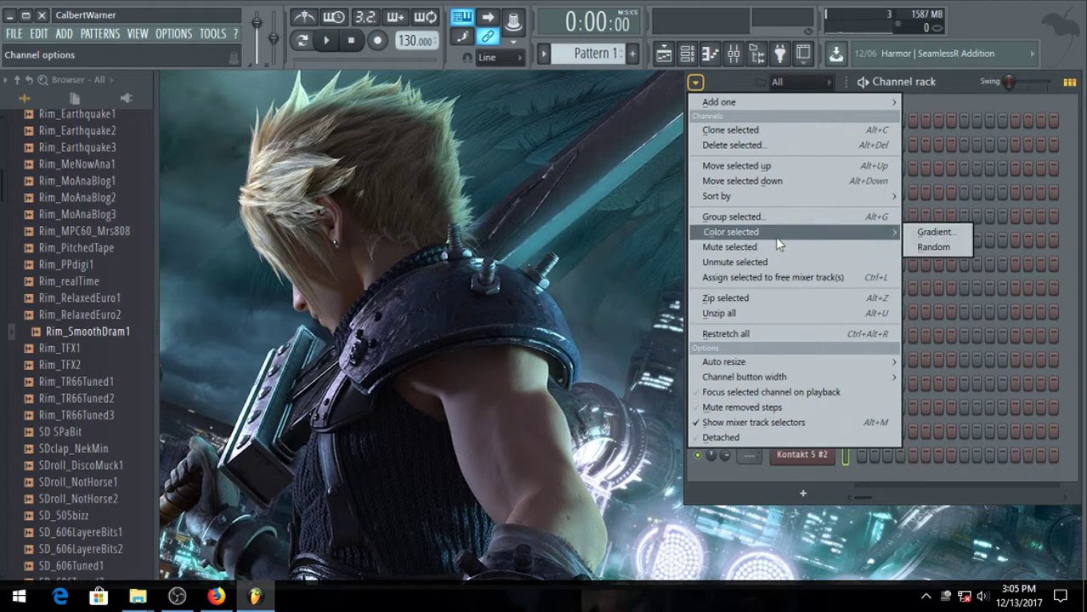
{"action": "left_click", "coordinate": [928, 232]}
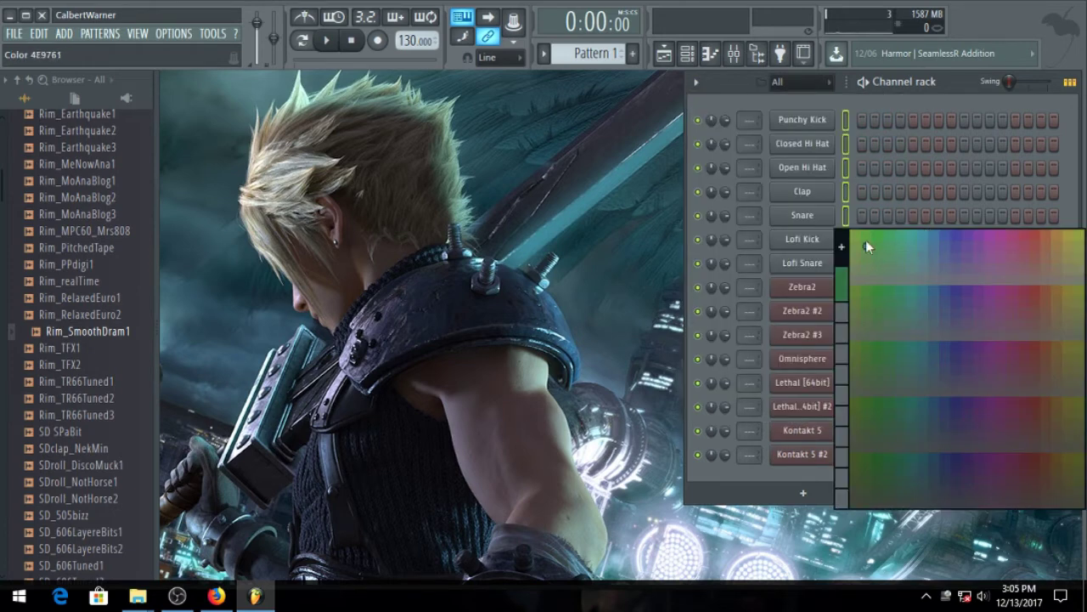
{"action": "left_click", "coordinate": [923, 236]}
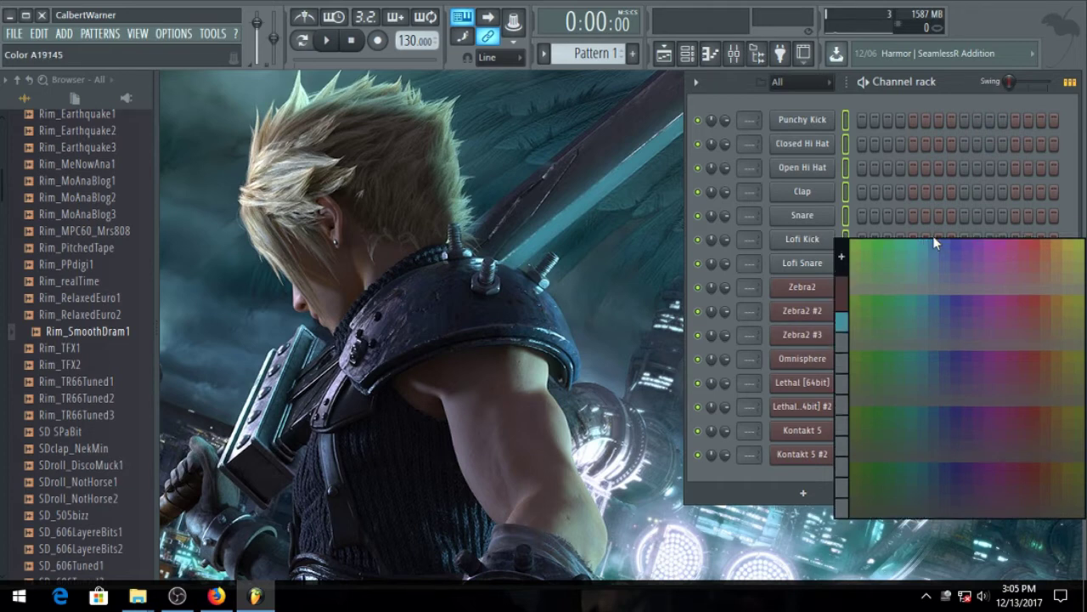
{"action": "left_click", "coordinate": [934, 354]}
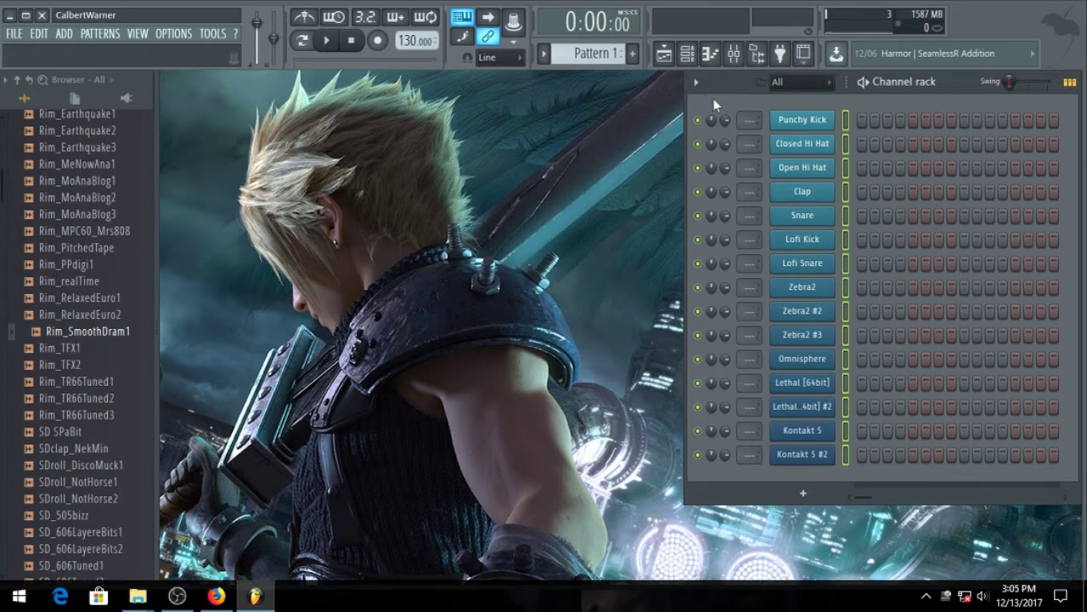
Route each channel to its own free mixer track from the channel rack options.
{"action": "left_click", "coordinate": [696, 82]}
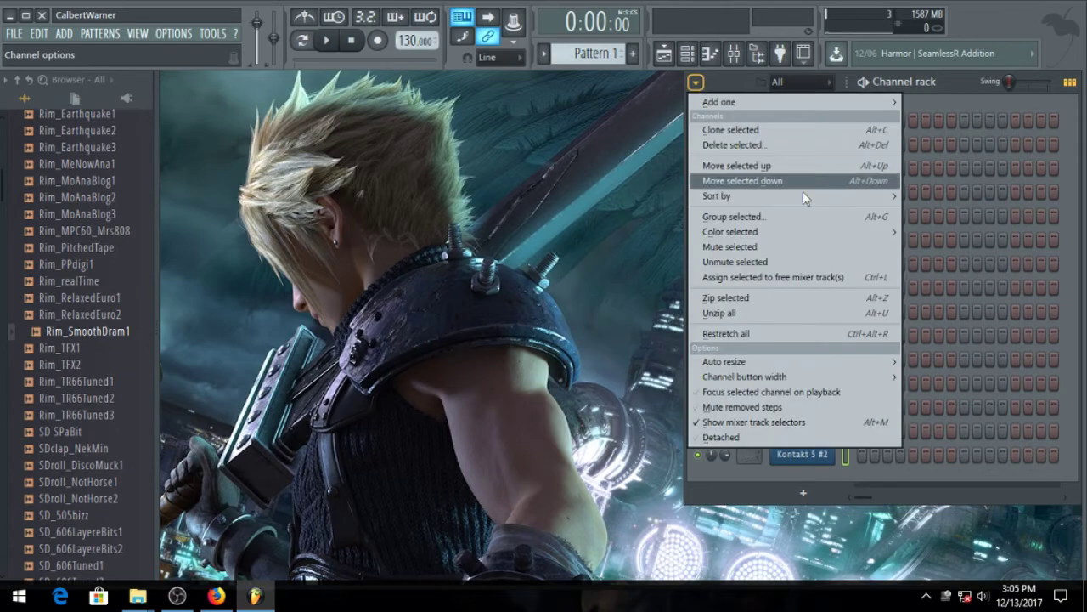
{"action": "mouse_move", "coordinate": [808, 203]}
{"action": "mouse_move", "coordinate": [736, 101]}
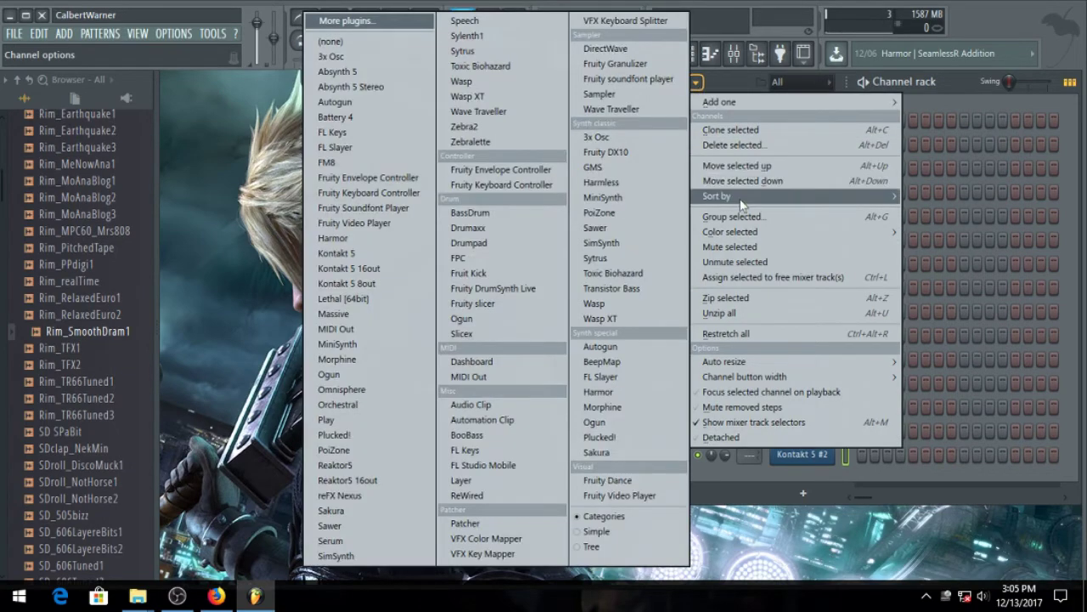
{"action": "left_click", "coordinate": [929, 113]}
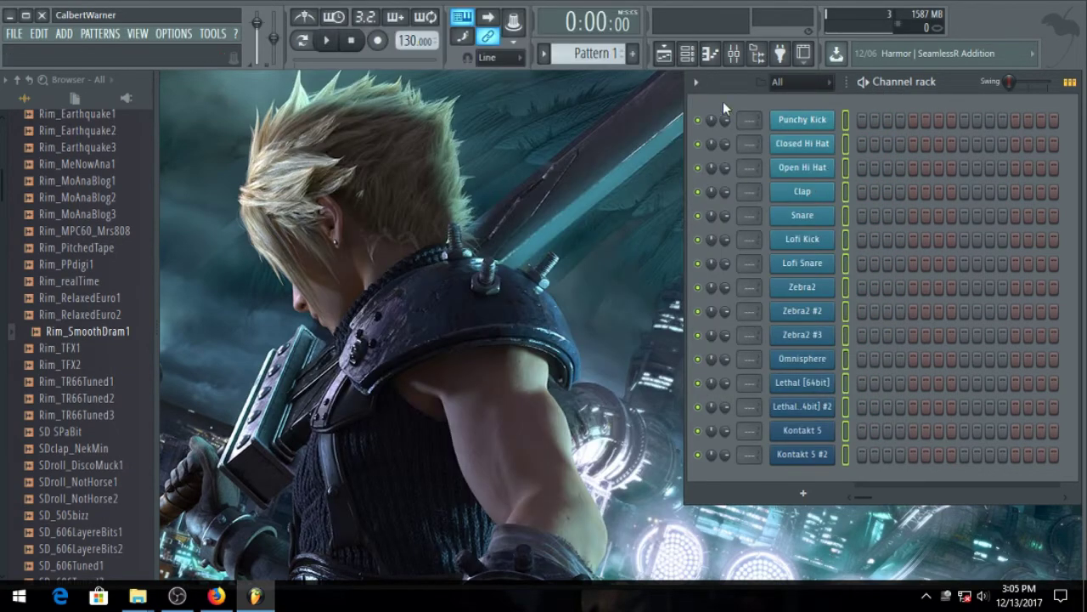
{"action": "left_click", "coordinate": [697, 82]}
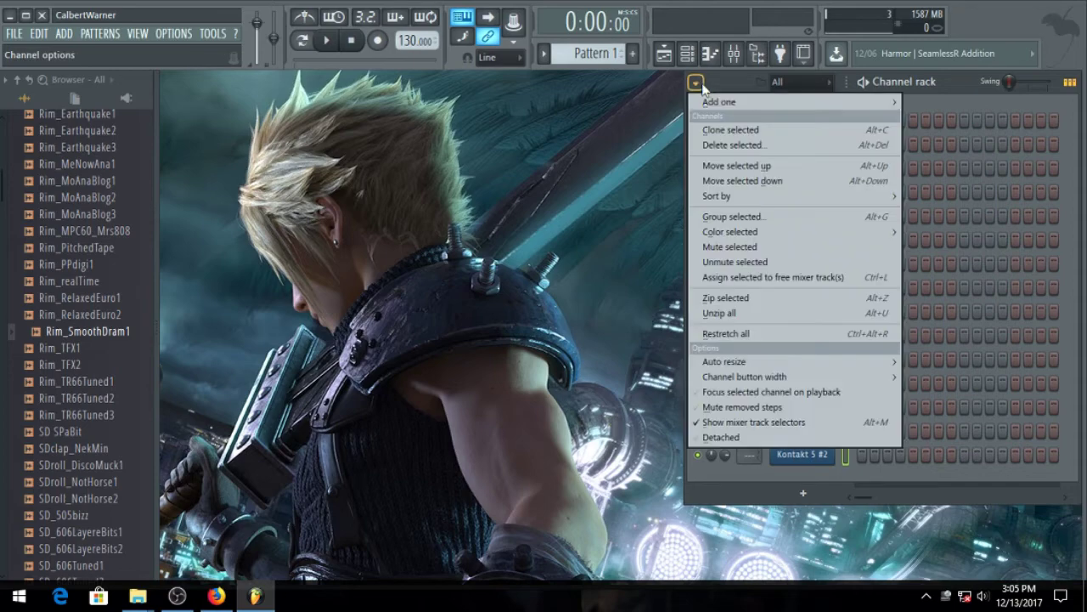
{"action": "left_click", "coordinate": [752, 280]}
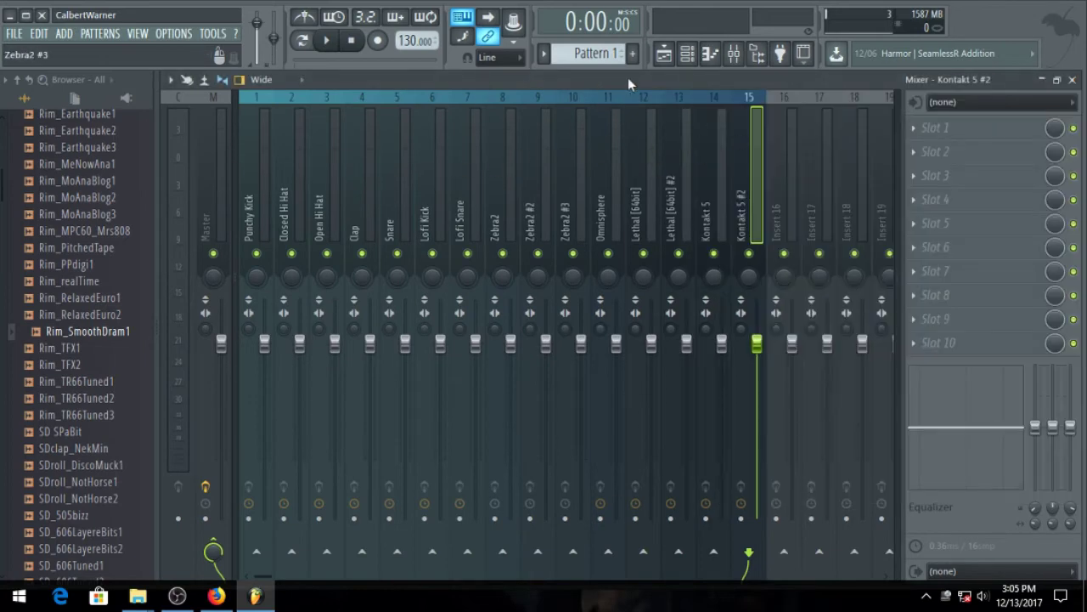
Review the routed mixer inserts, including Closed Hi Hat, Open Hi Hat and Lofi Kick.
{"action": "left_click", "coordinate": [297, 183]}
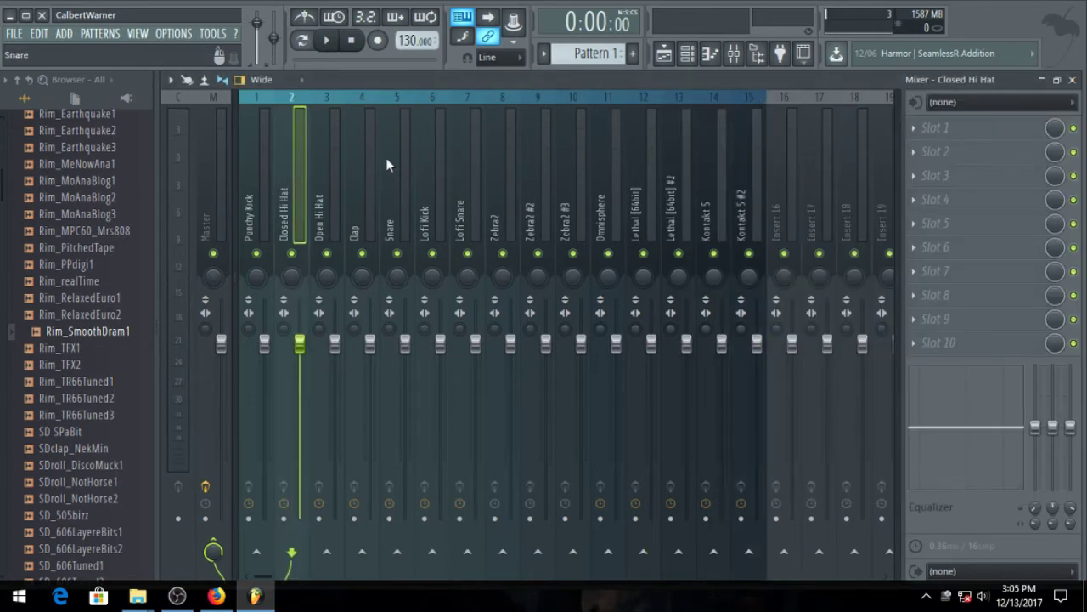
{"action": "left_click", "coordinate": [333, 170]}
{"action": "left_click", "coordinate": [459, 182]}
{"action": "left_click", "coordinate": [374, 182]}
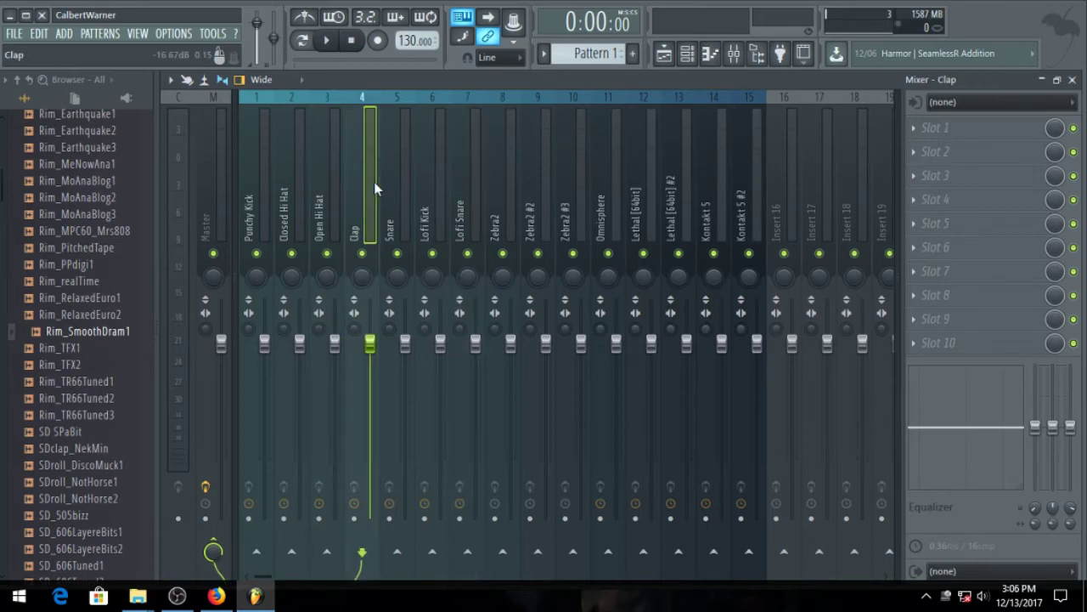
{"action": "left_click", "coordinate": [410, 180]}
{"action": "left_click", "coordinate": [439, 182]}
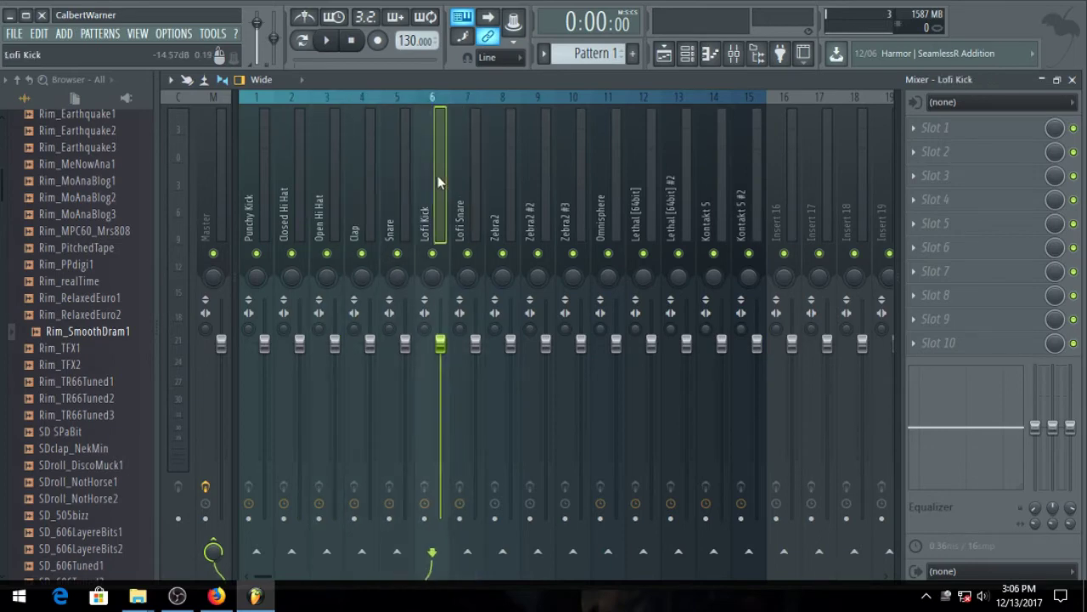
{"action": "left_click", "coordinate": [687, 53]}
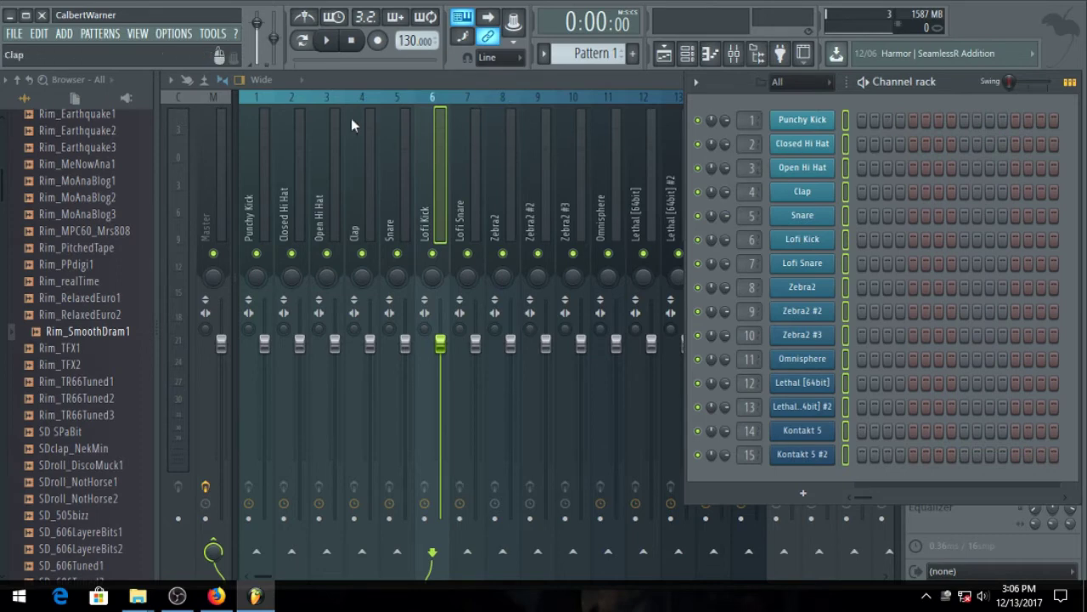
Close the mixer and browse Save As to Program Files (x86)\Image-Line\FL Studio 12\Data\Projects\Templates.
{"action": "key", "text": "F9"}
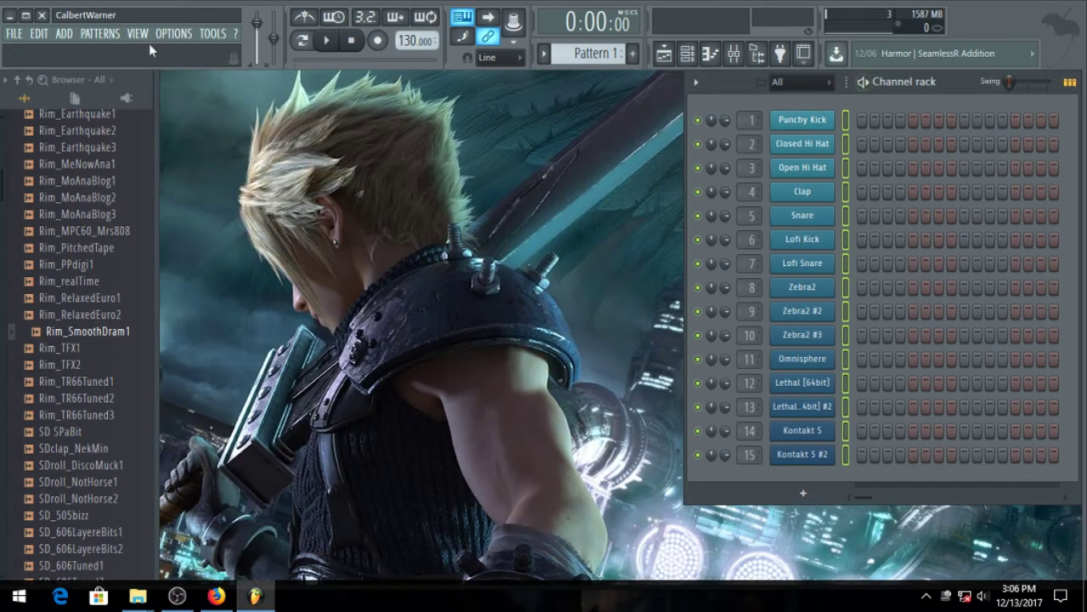
{"action": "left_click", "coordinate": [13, 34]}
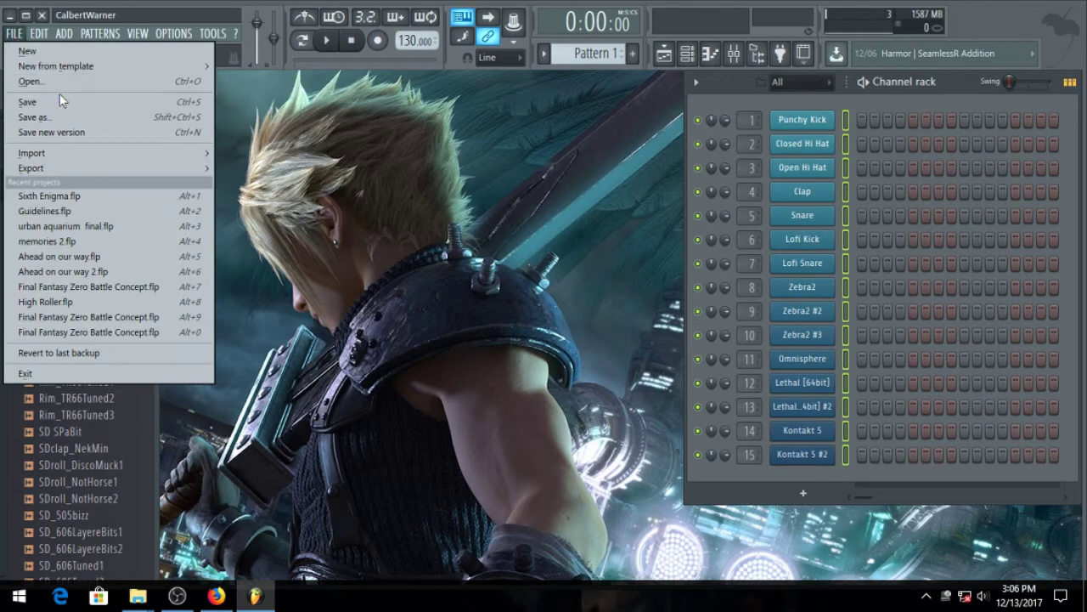
{"action": "left_click", "coordinate": [68, 112]}
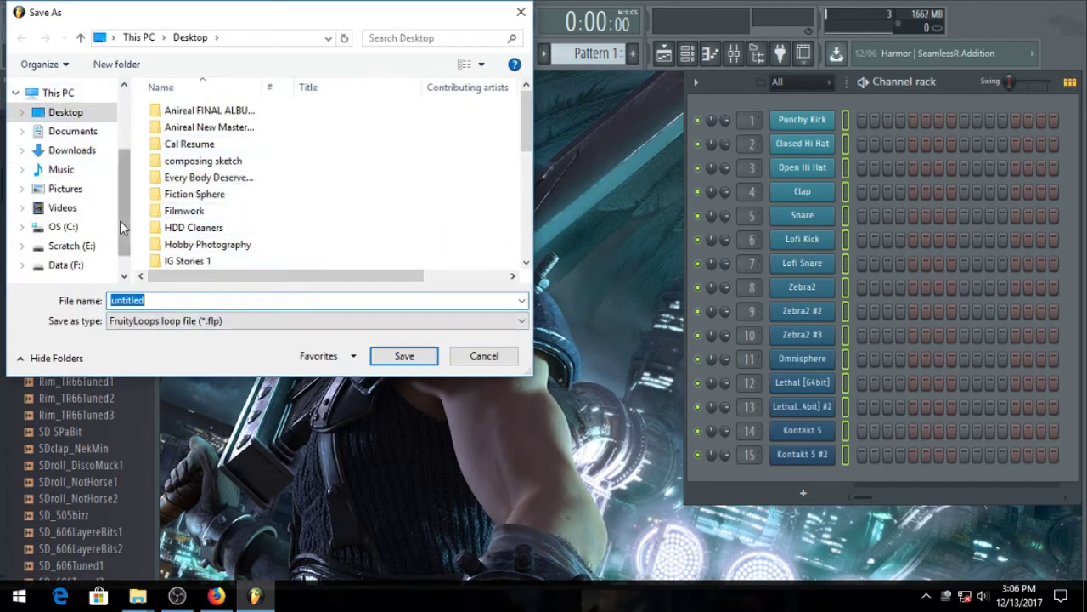
{"action": "left_click", "coordinate": [86, 228]}
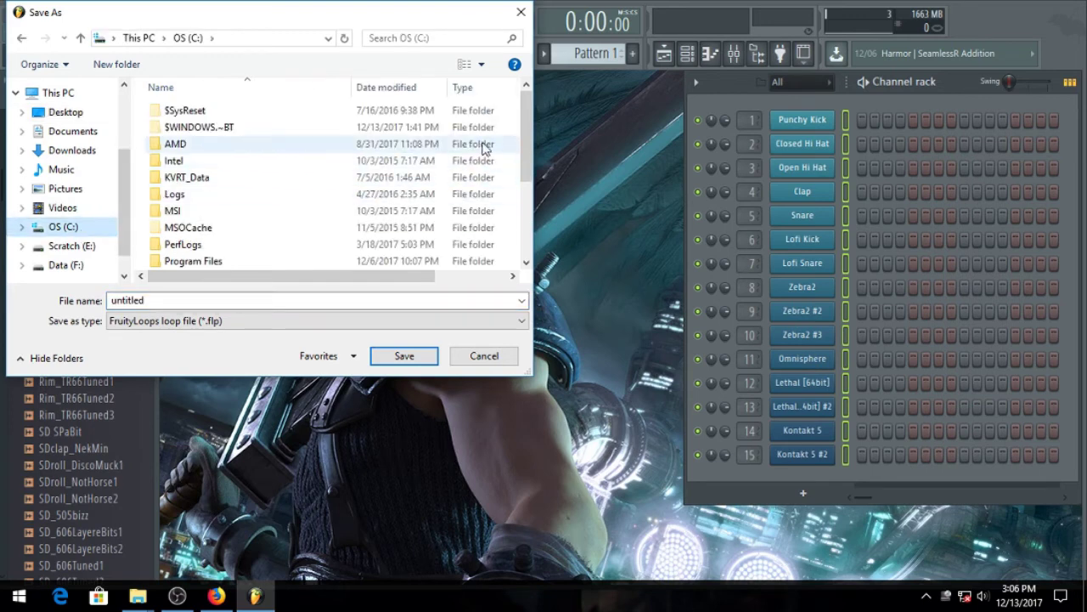
{"action": "left_click_drag", "start_coordinate": [522, 121], "coordinate": [531, 170]}
{"action": "double_click", "coordinate": [229, 181]}
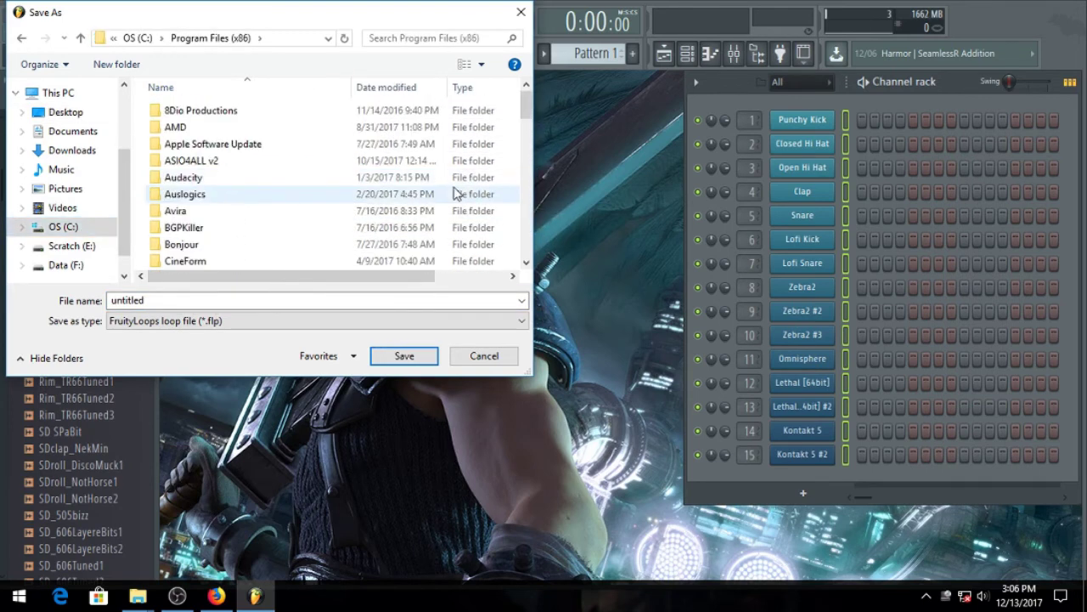
{"action": "left_click_drag", "start_coordinate": [530, 103], "coordinate": [526, 150]}
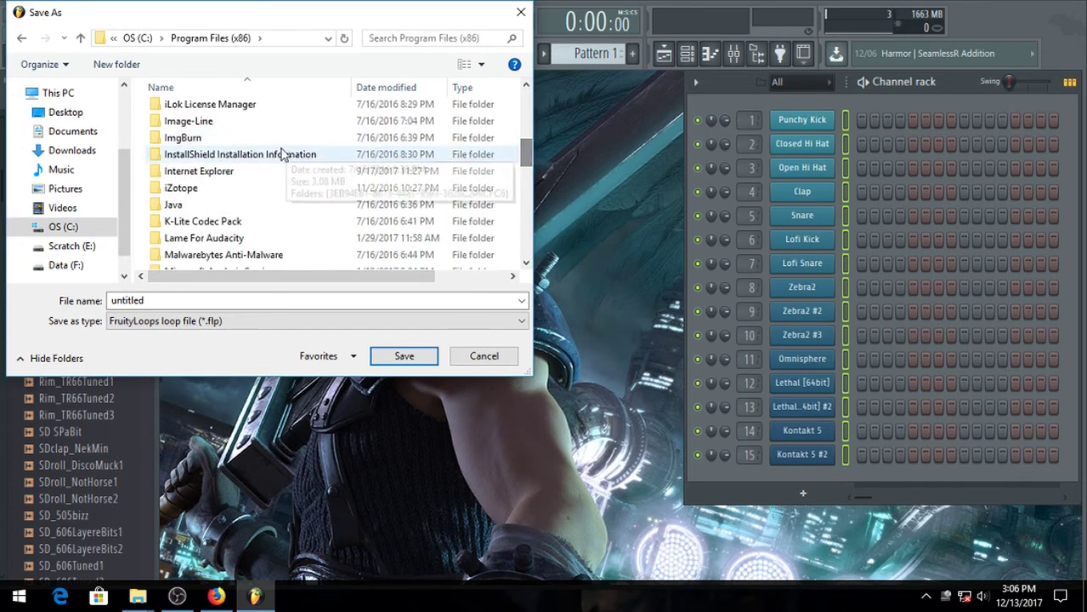
{"action": "double_click", "coordinate": [230, 128]}
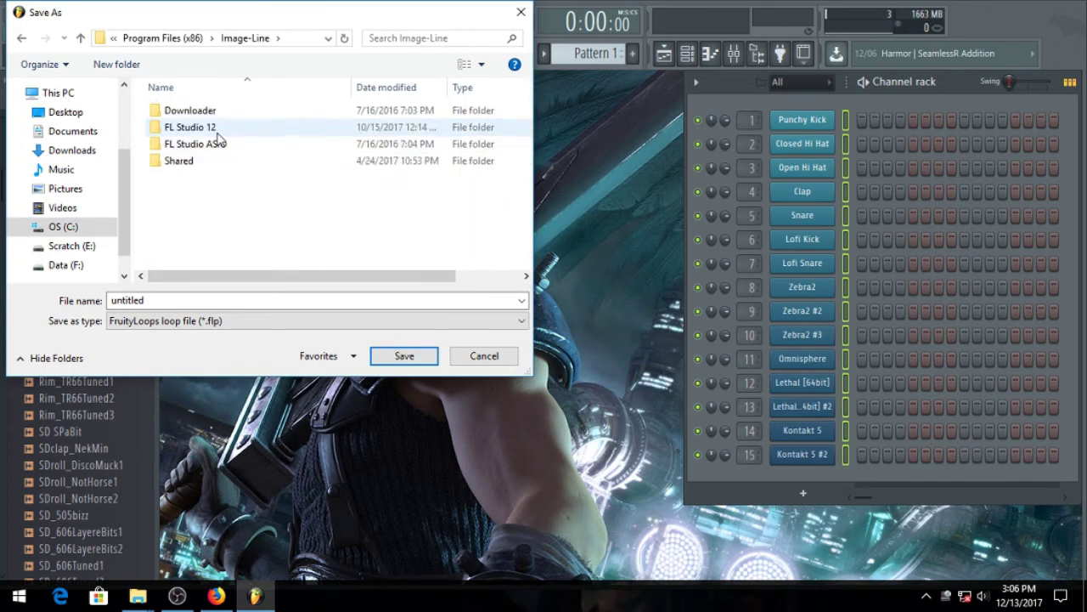
{"action": "double_click", "coordinate": [211, 138]}
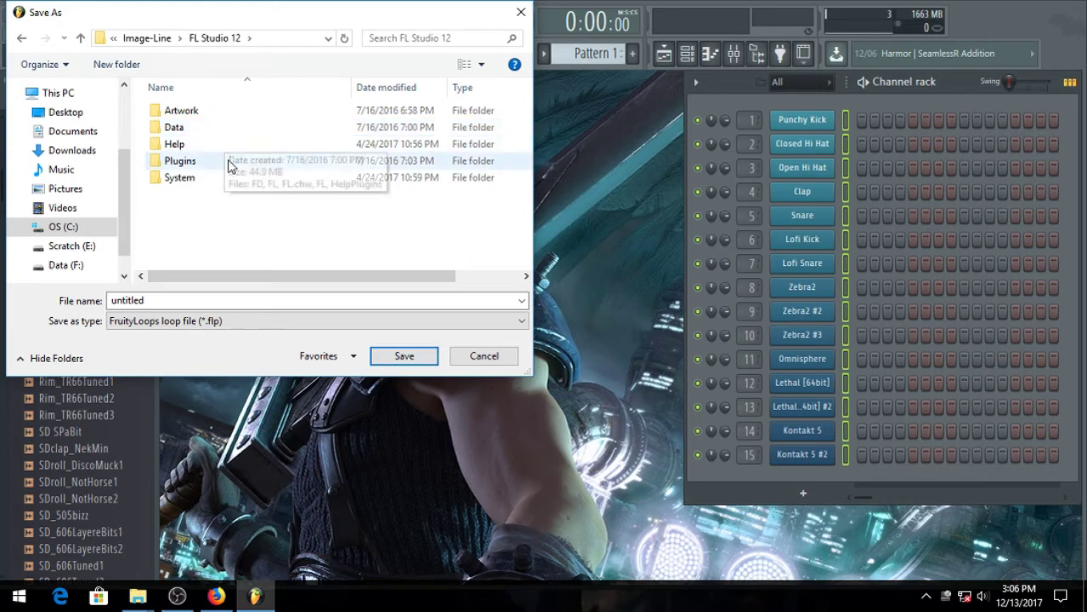
{"action": "double_click", "coordinate": [204, 132]}
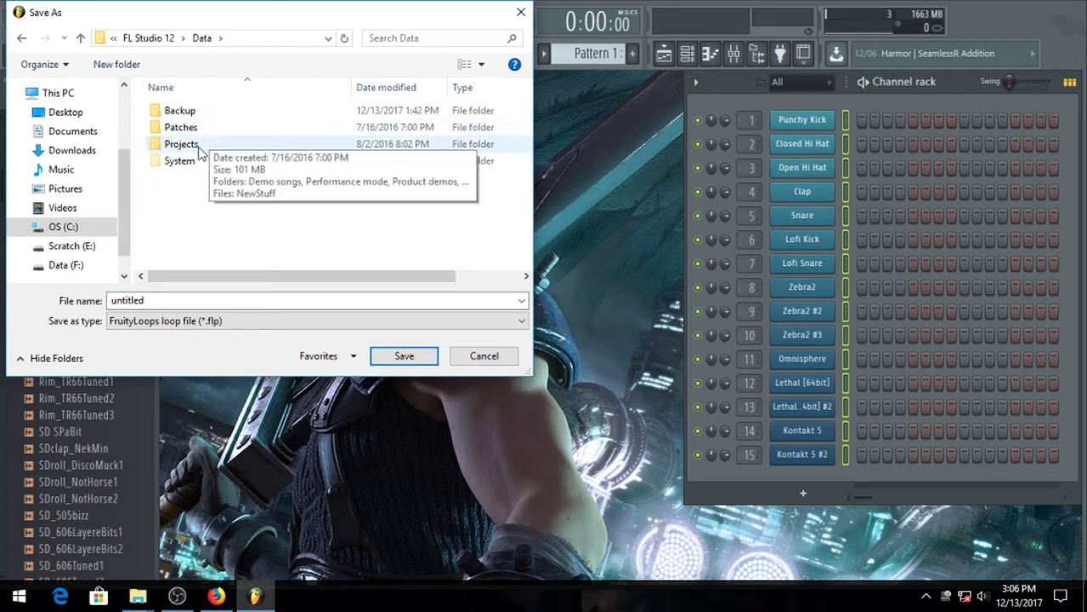
{"action": "double_click", "coordinate": [199, 151]}
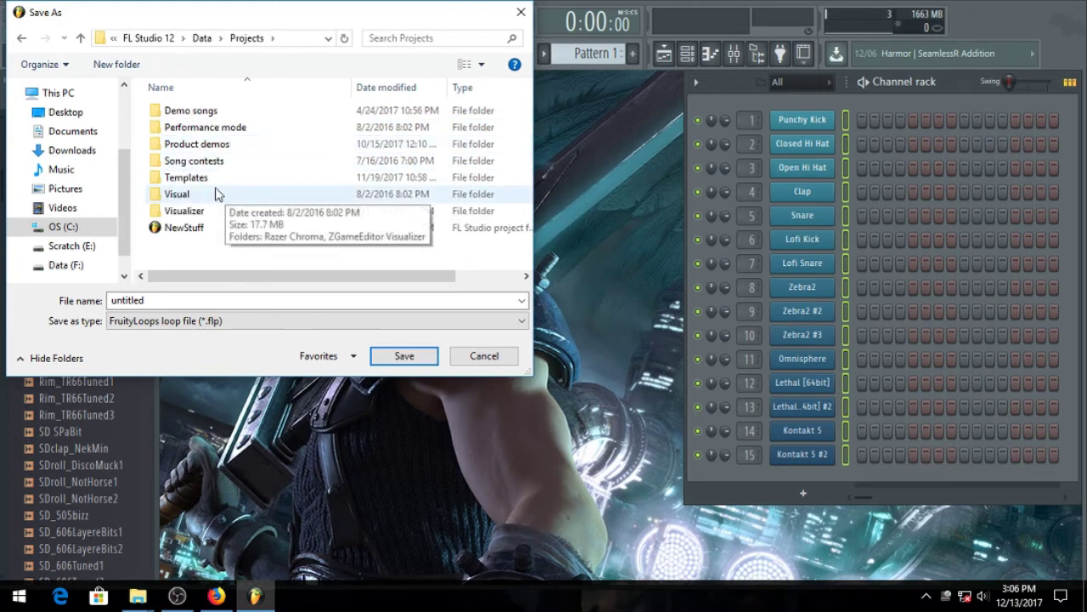
{"action": "double_click", "coordinate": [196, 178]}
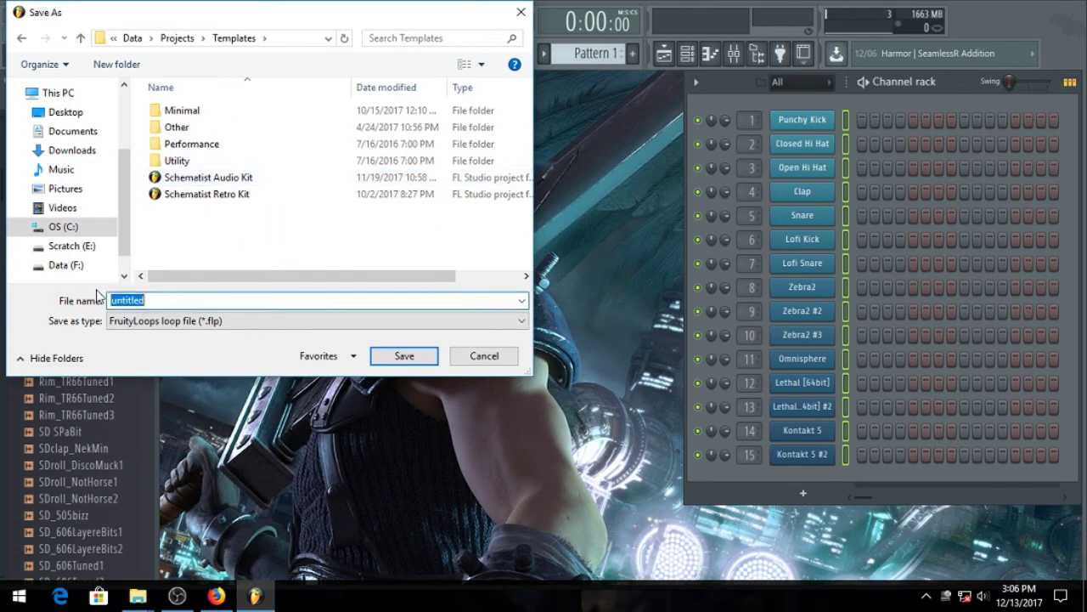
{"action": "key", "text": "Escape"}
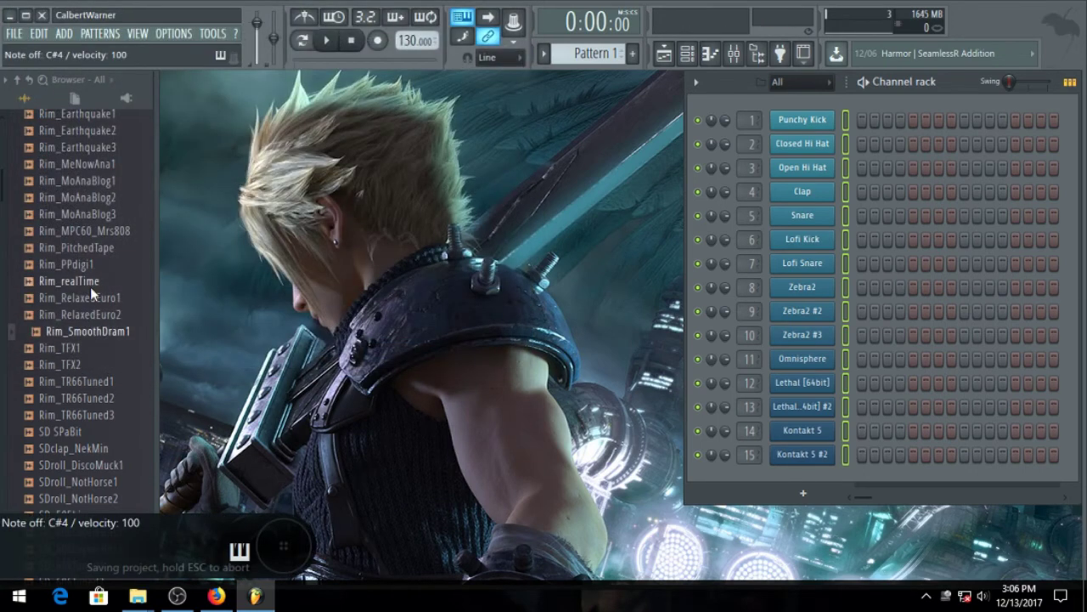
Save the project in the Templates folder as 'Schematist 2018 Template'.
{"action": "left_click", "coordinate": [13, 33]}
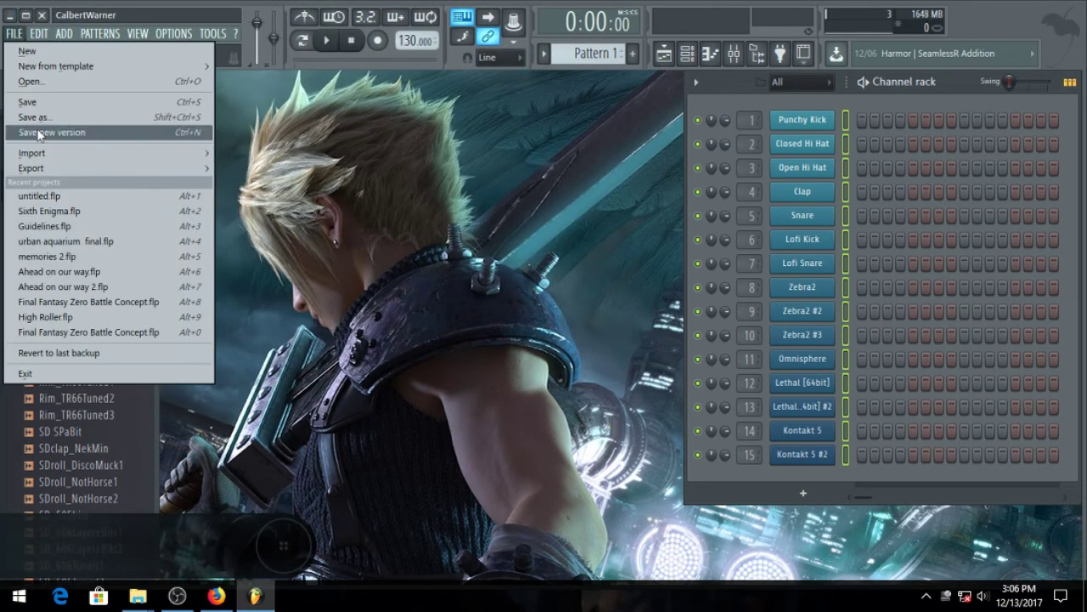
{"action": "left_click", "coordinate": [37, 118]}
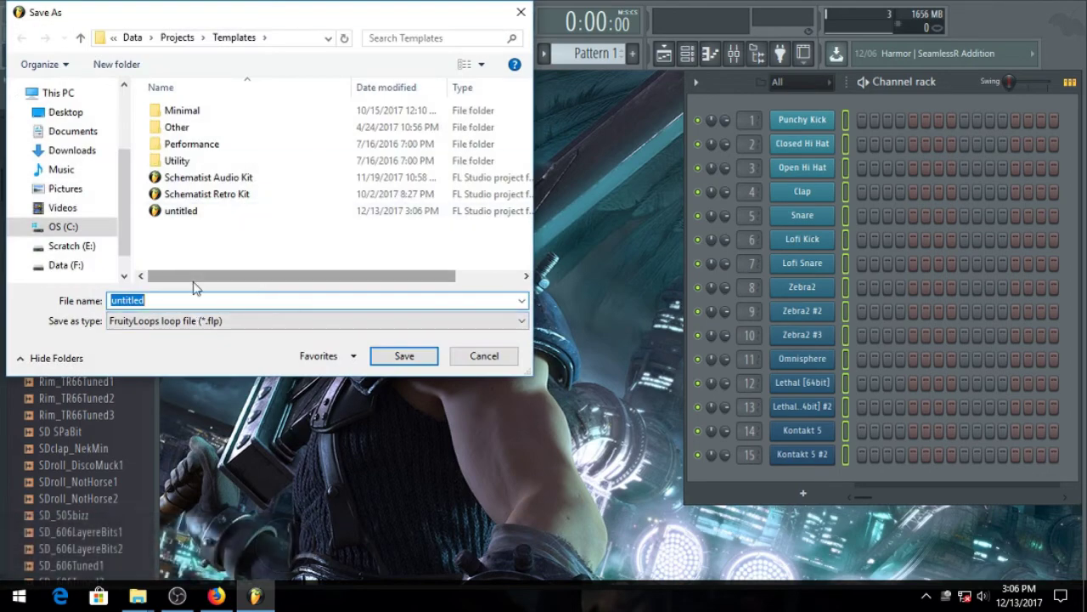
{"action": "type", "text": "Schemat"}
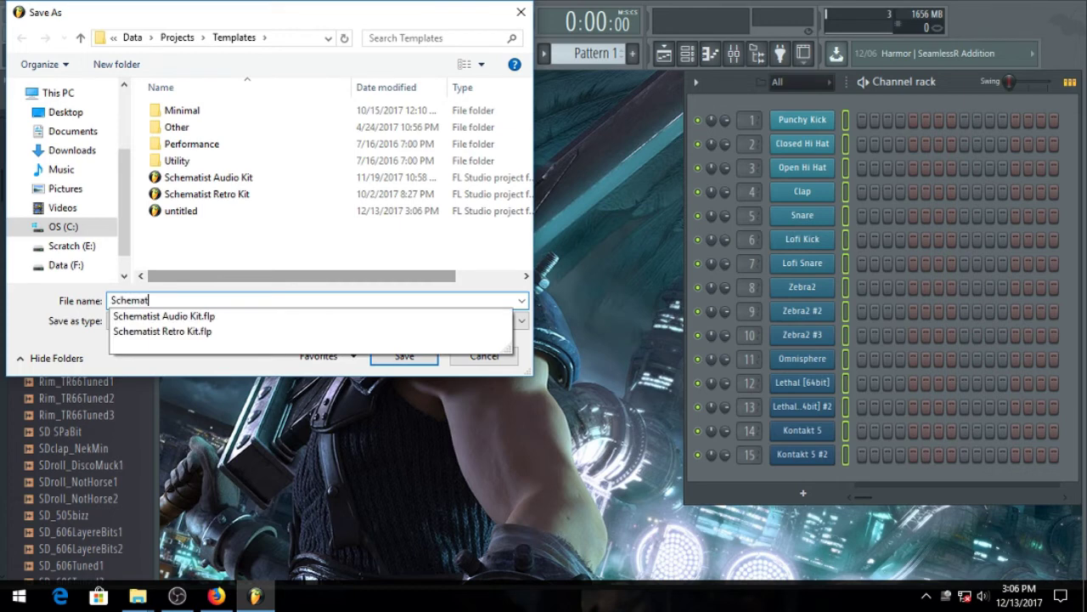
{"action": "type", "text": "ist 20"}
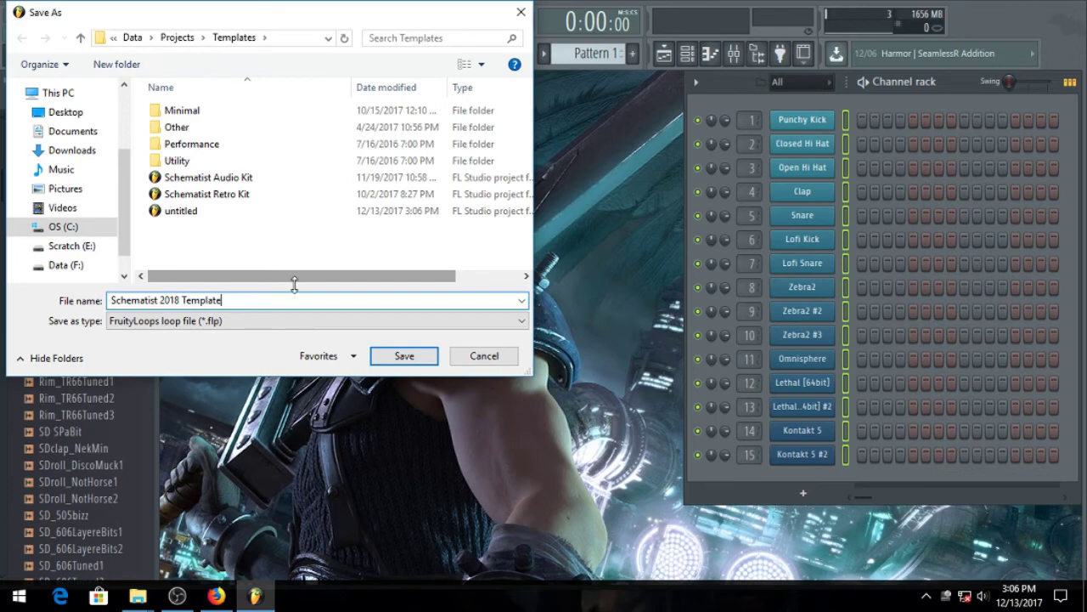
{"action": "type", "text": "18 Template"}
{"action": "left_click", "coordinate": [425, 354]}
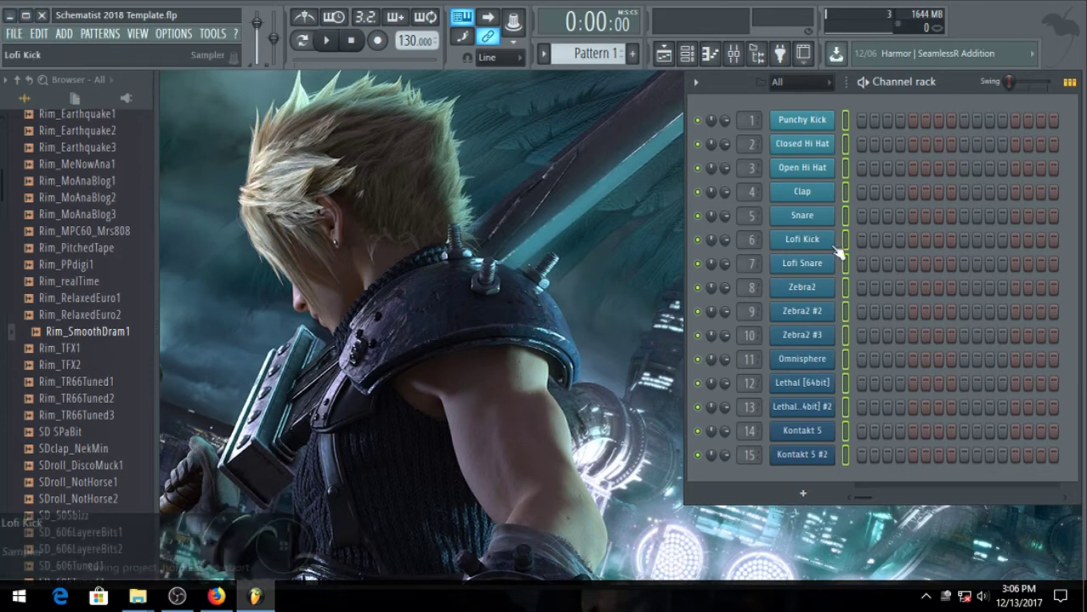
Create a new project from the Schematist Retro Kit template via File > New from template.
{"action": "left_click", "coordinate": [14, 33]}
{"action": "left_click", "coordinate": [14, 33]}
{"action": "left_click", "coordinate": [15, 33]}
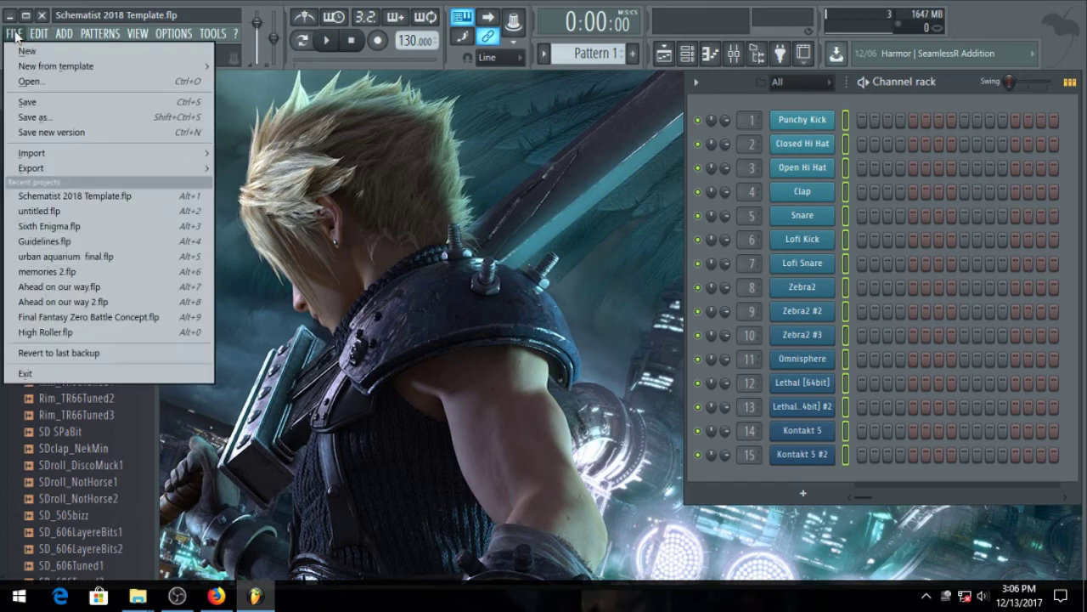
{"action": "mouse_move", "coordinate": [36, 70]}
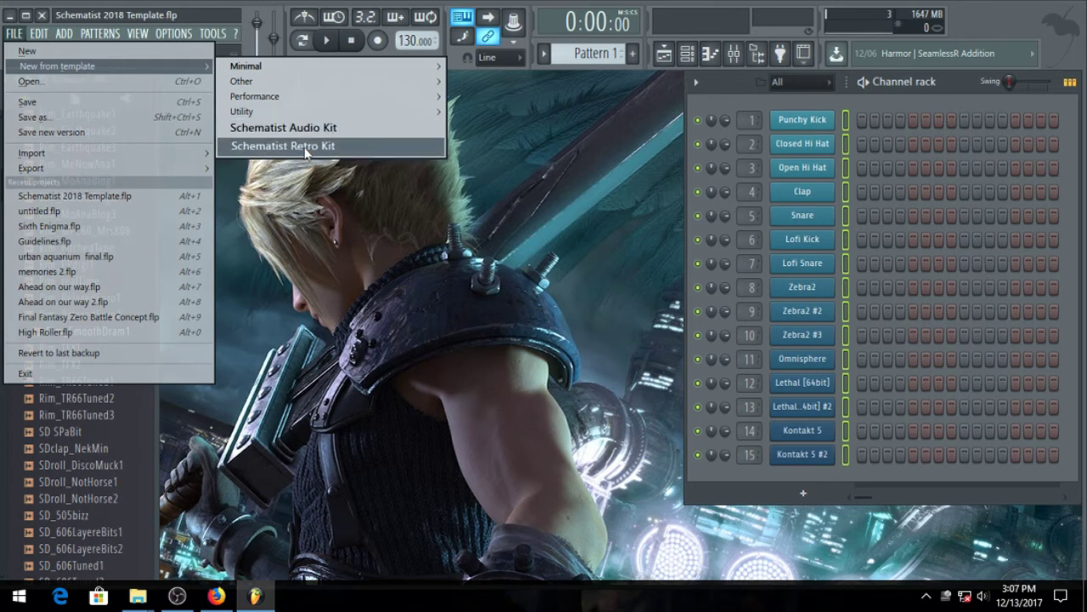
{"action": "left_click", "coordinate": [348, 147]}
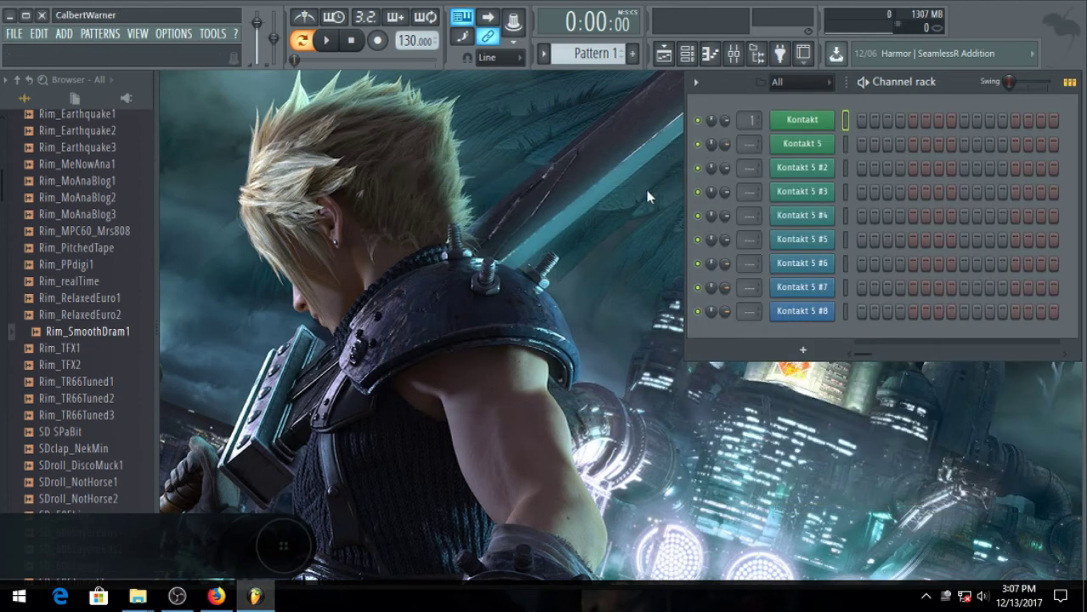
Centre the channel rack and open the Retro Kit's Kontakt instrument to look it over.
{"action": "left_click_drag", "start_coordinate": [971, 84], "coordinate": [753, 128]}
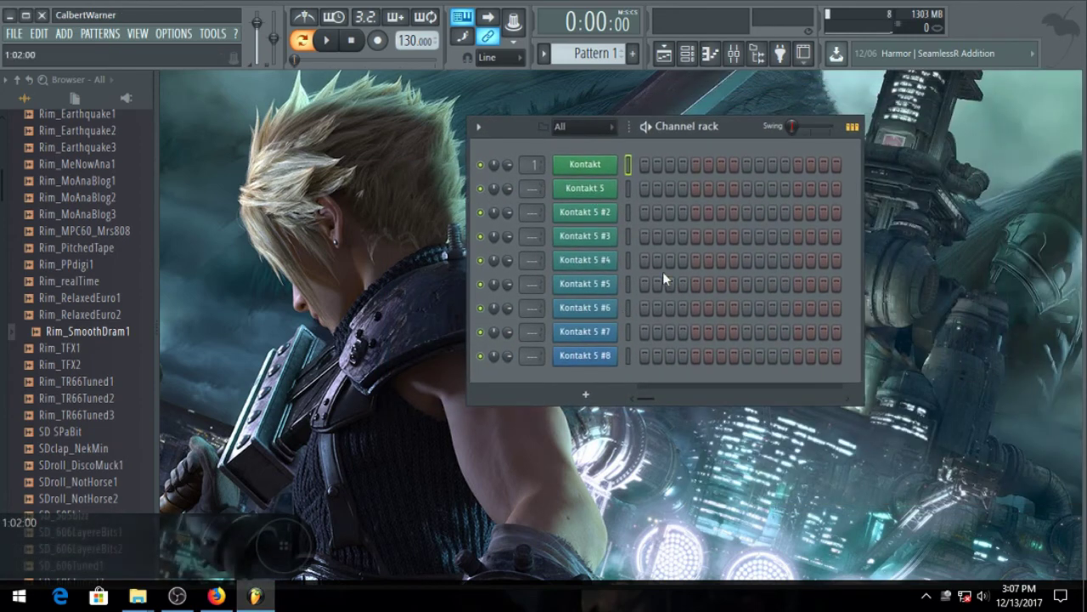
{"action": "left_click", "coordinate": [597, 166]}
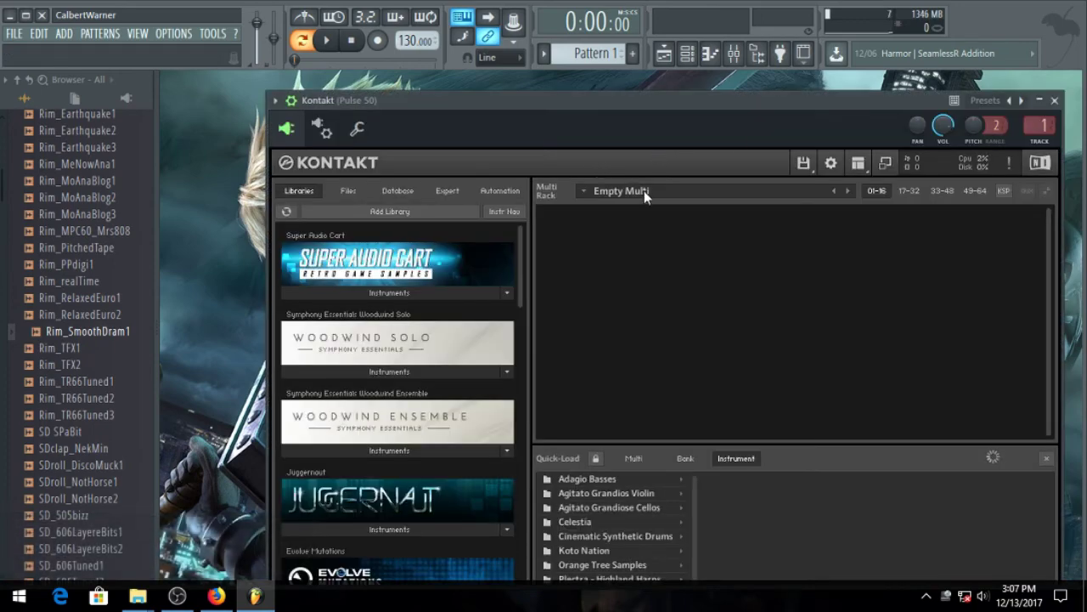
{"action": "left_click_drag", "start_coordinate": [715, 95], "coordinate": [721, 74]}
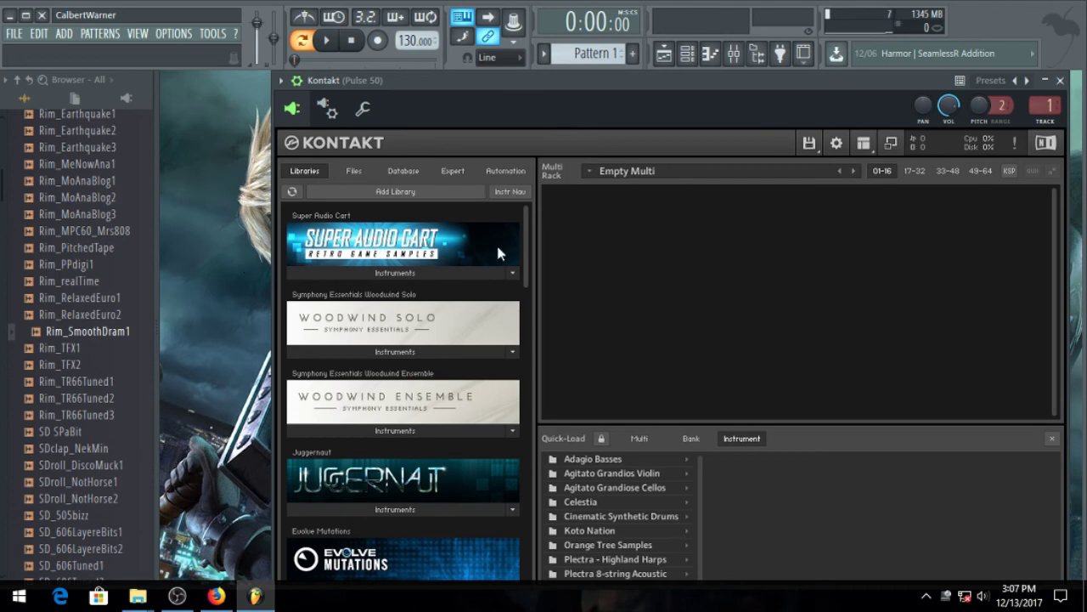
{"action": "left_click", "coordinate": [1060, 80]}
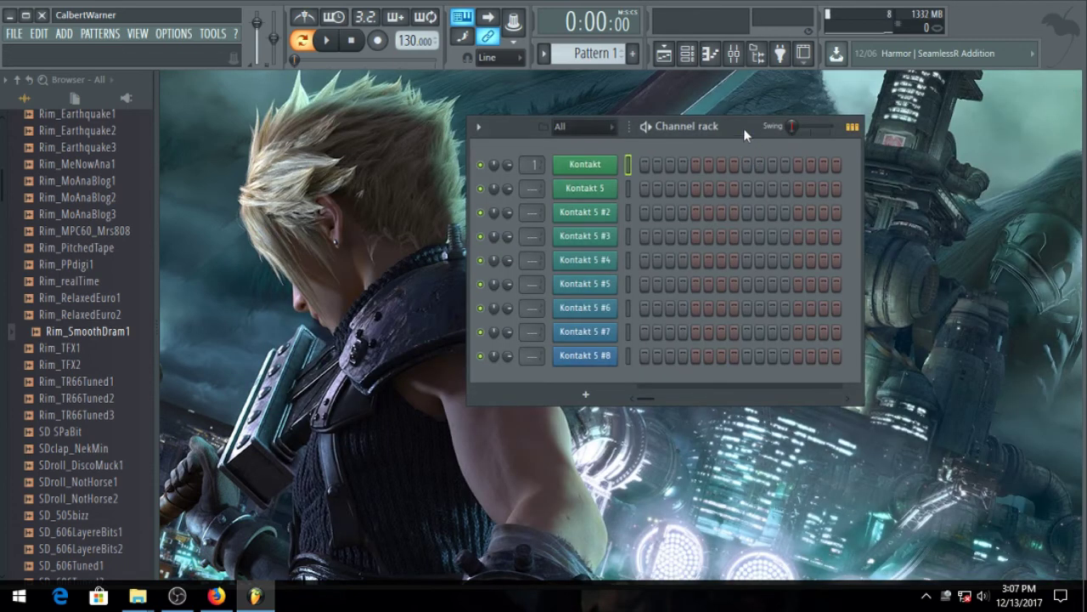
Dismiss the Malwarebytes notification and move the channel rack down toward the middle.
{"action": "left_click_drag", "start_coordinate": [743, 128], "coordinate": [782, 101]}
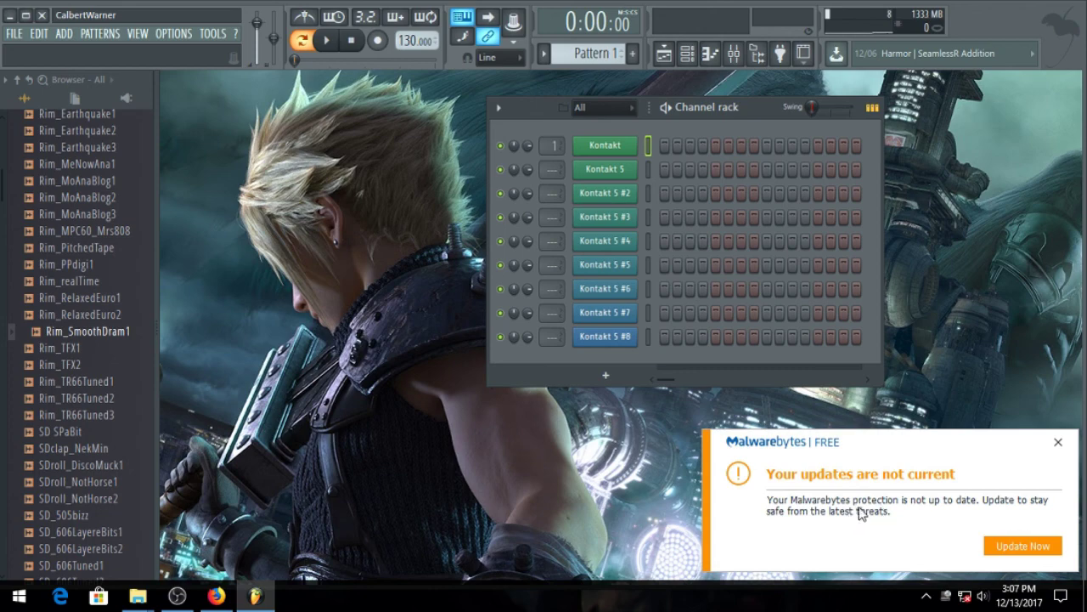
{"action": "left_click", "coordinate": [1059, 442]}
{"action": "left_click_drag", "start_coordinate": [773, 111], "coordinate": [793, 207]}
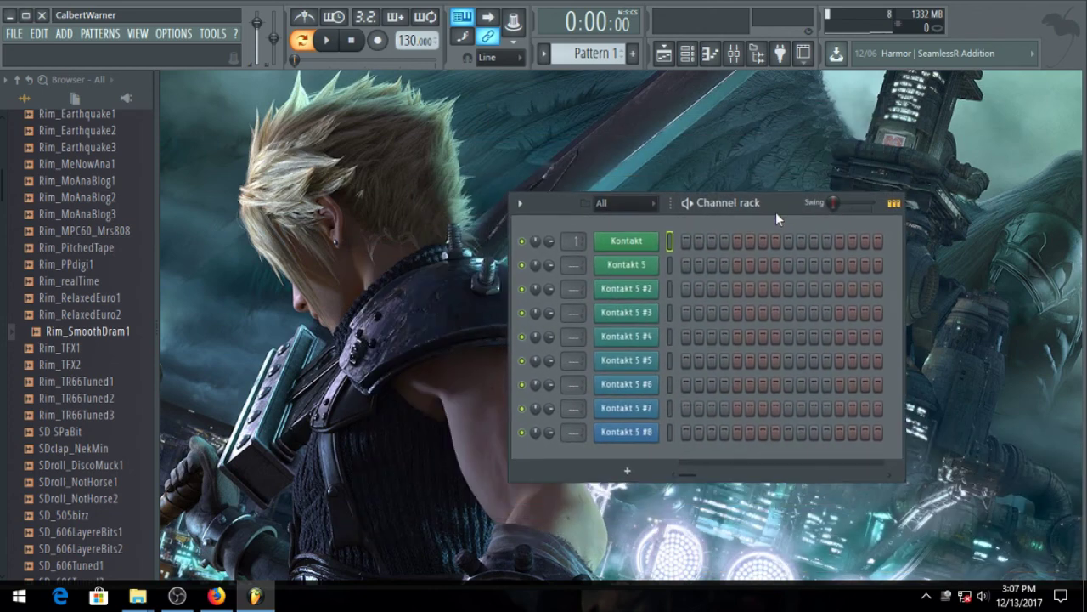